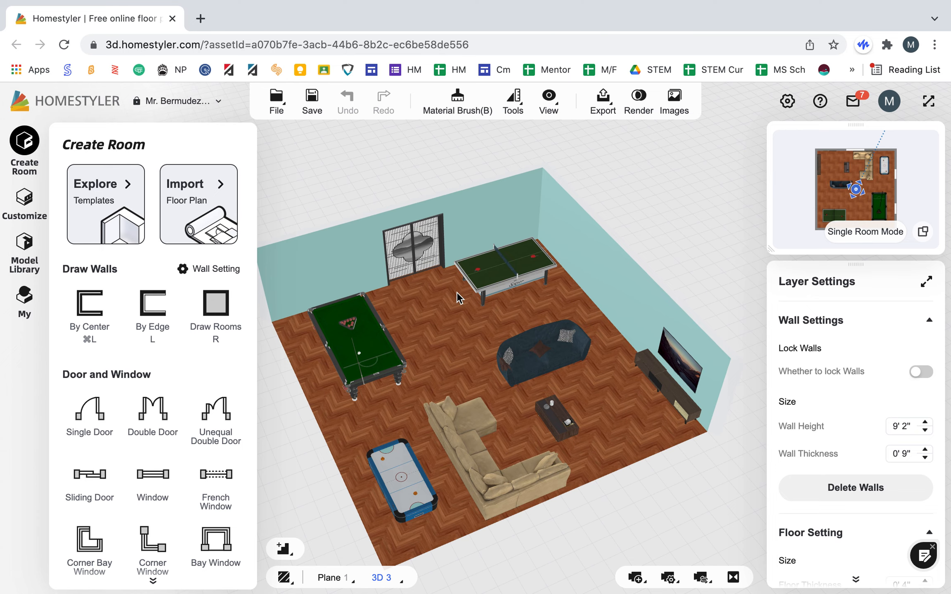
Step: Draw a new room about 27 ft wide and 30 ft deep against the west wall of the furnished room
scroll(339, 259, up, 5)
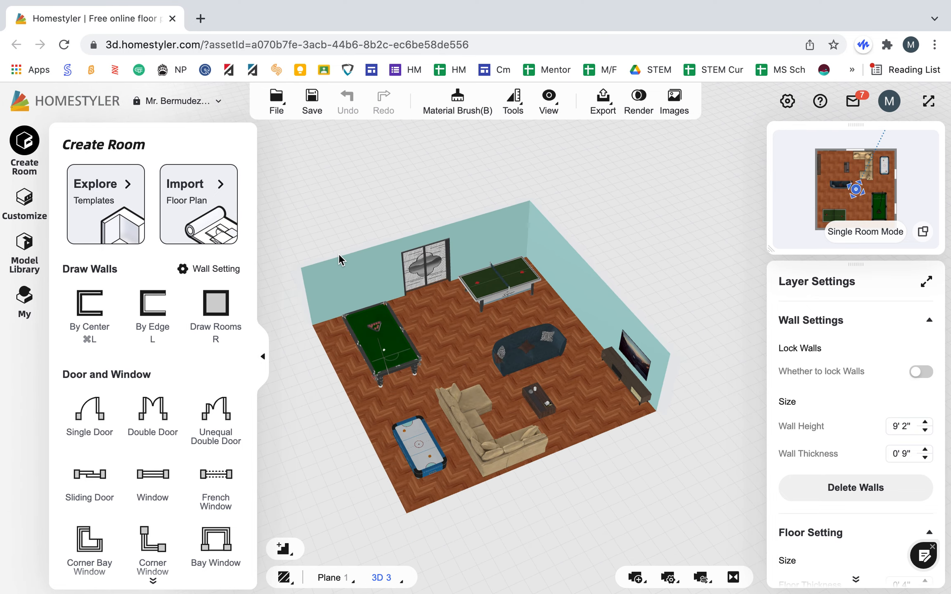
scroll(338, 260, down, 5)
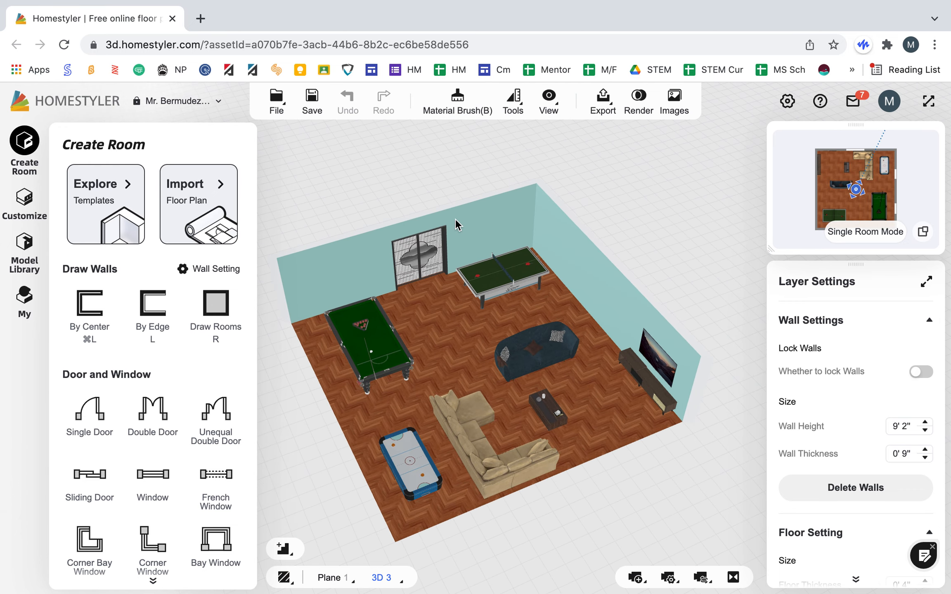
click(226, 313)
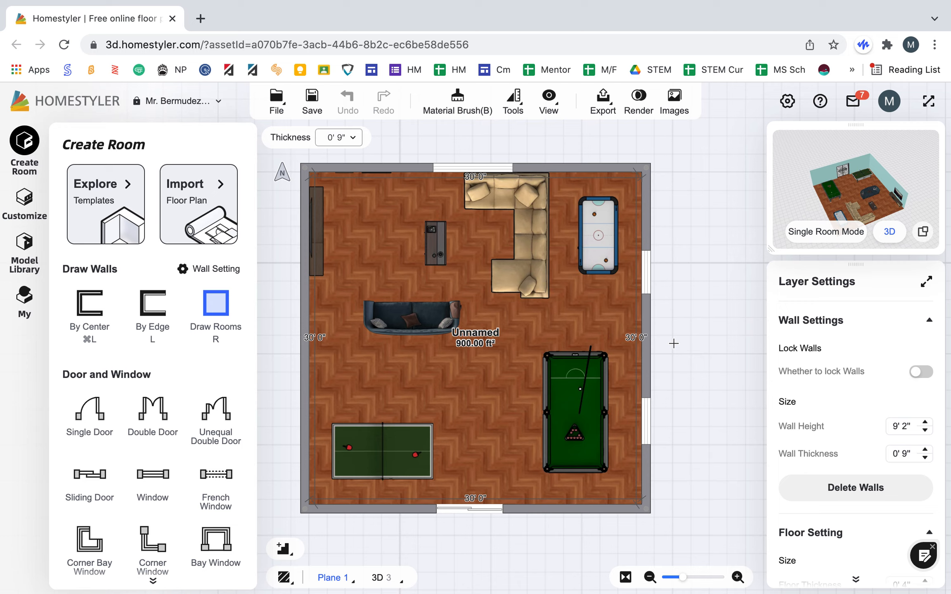
scroll(674, 343, down, 3)
scroll(674, 344, down, 2)
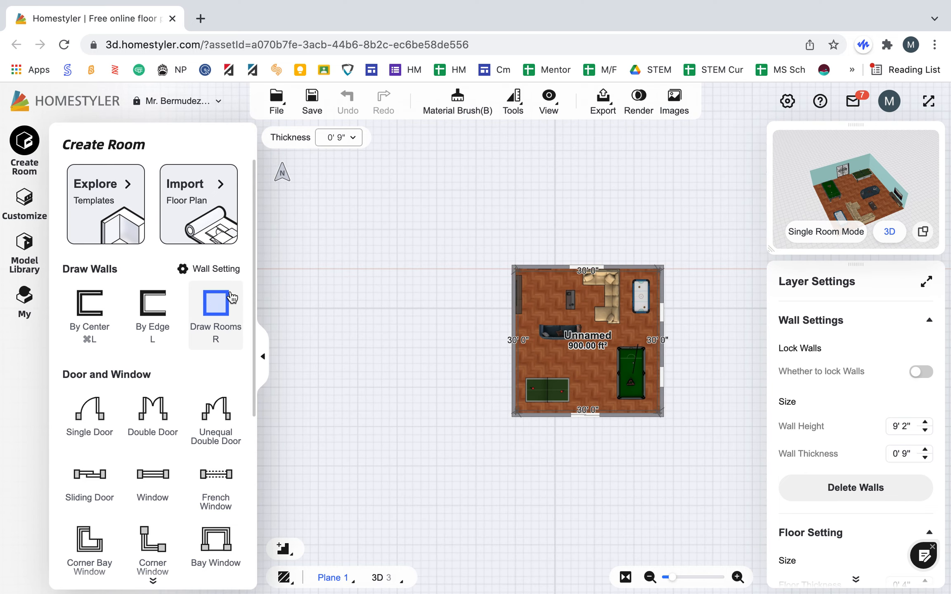
click(512, 268)
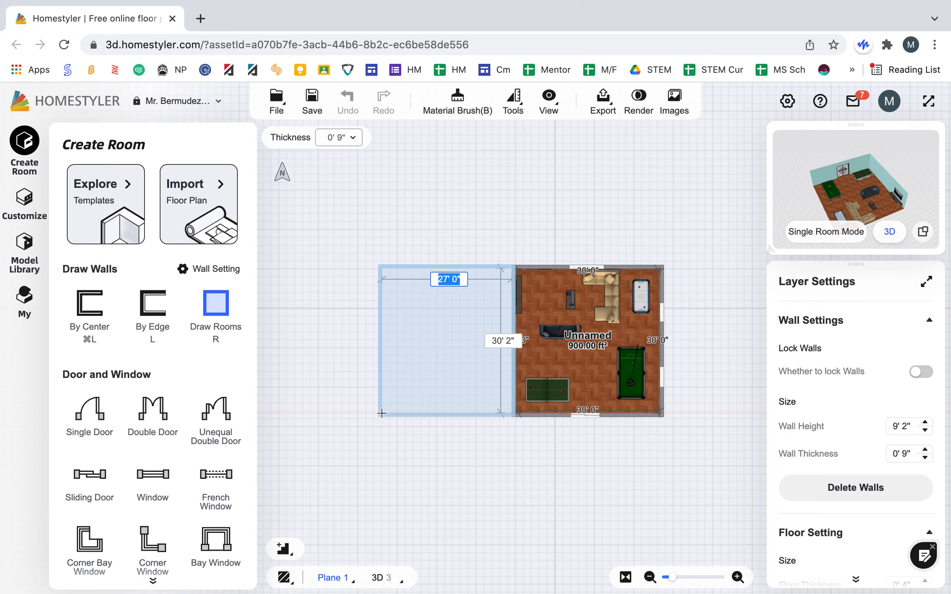
key(Return)
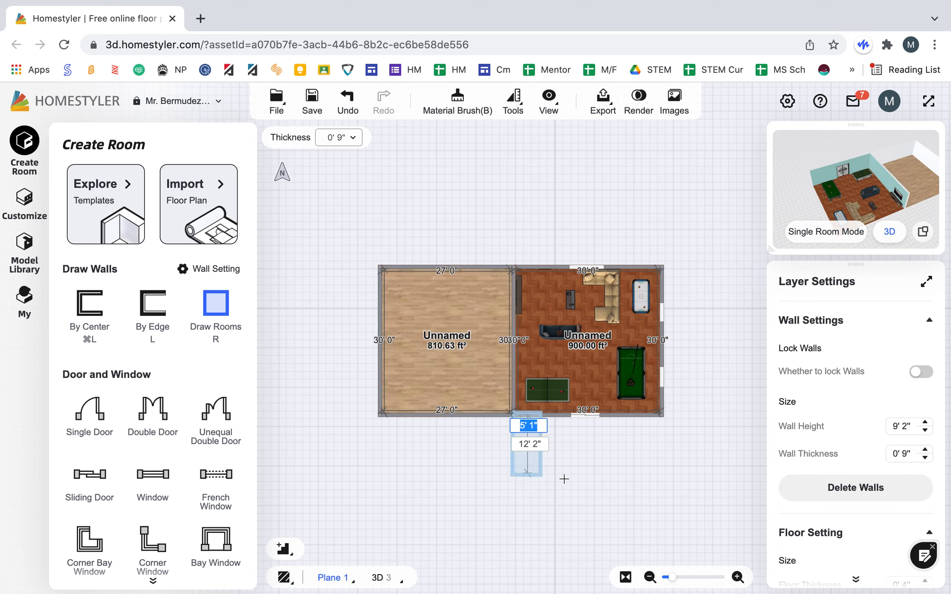
key(Escape)
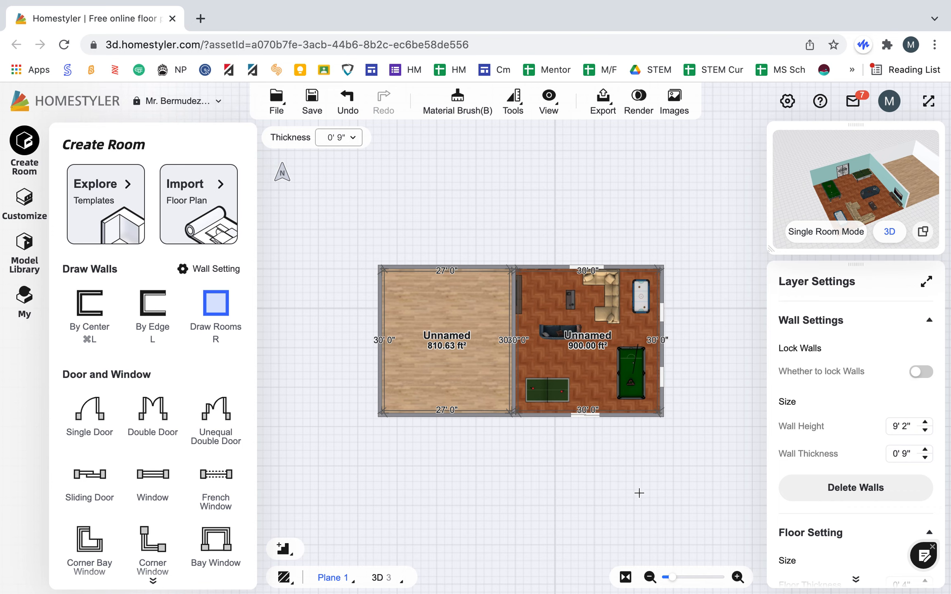
scroll(513, 416, up, 1)
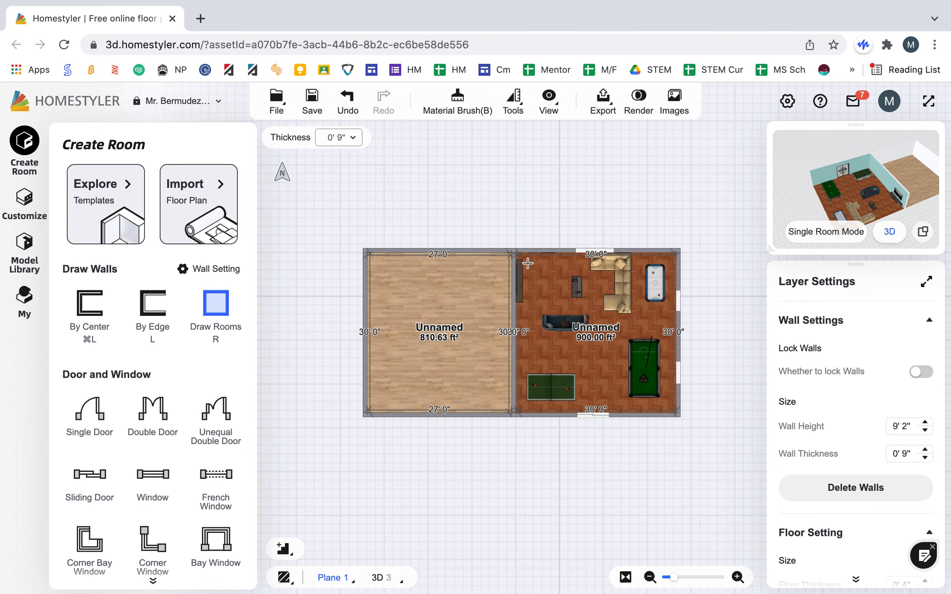
click(514, 420)
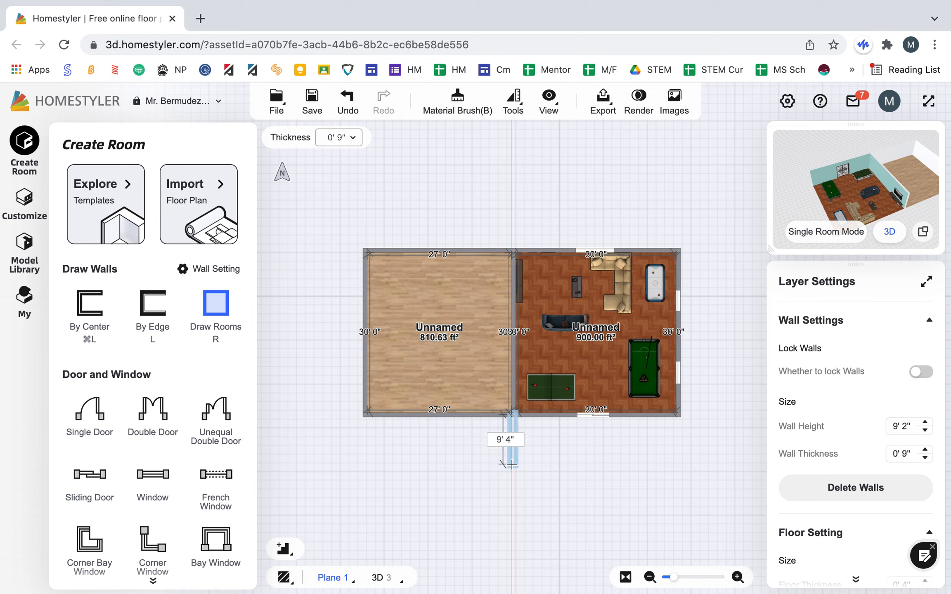
key(Escape)
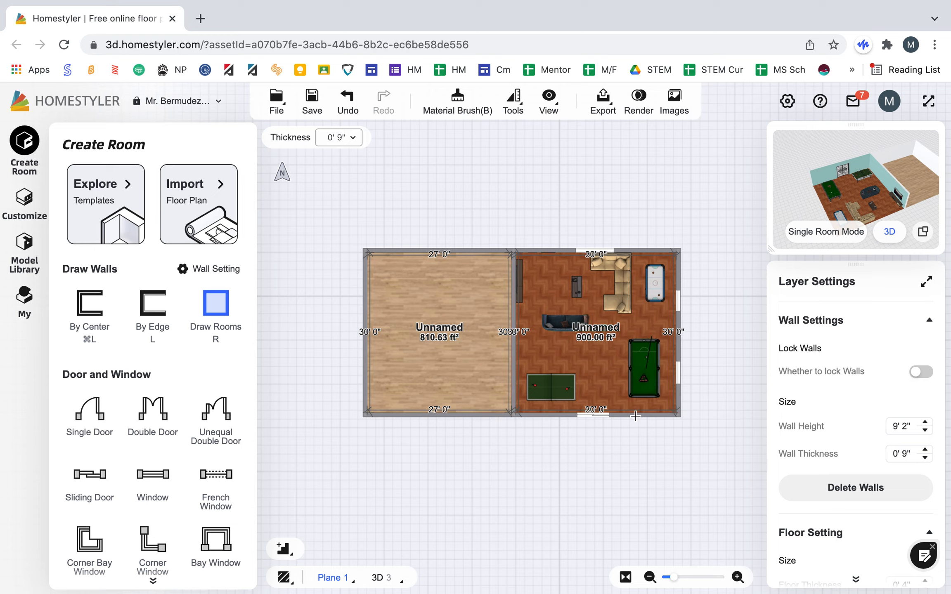
click(677, 414)
key(Escape)
Step: Draw a large room about 57'10" by 24'8" along the full south side of the two existing rooms
click(678, 417)
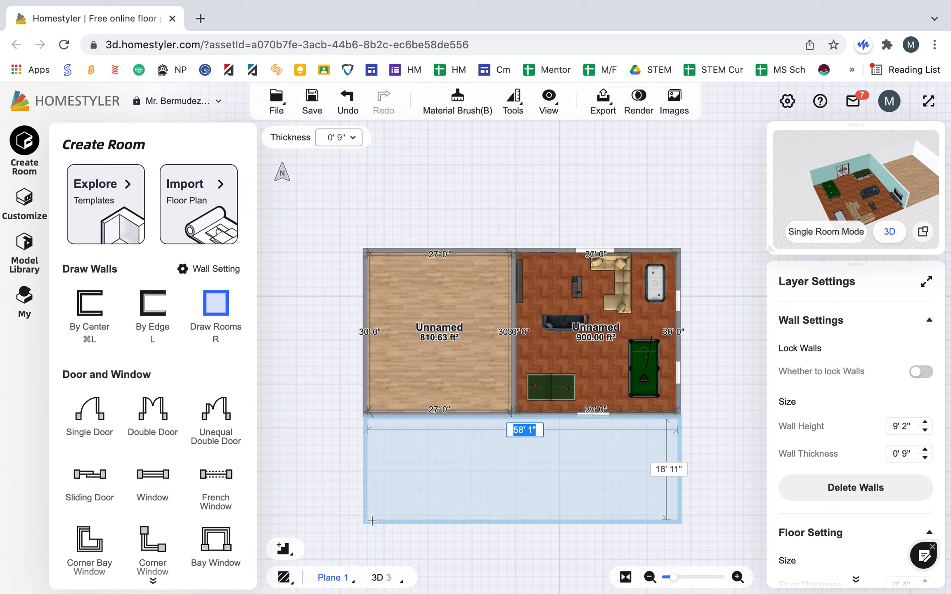
click(371, 550)
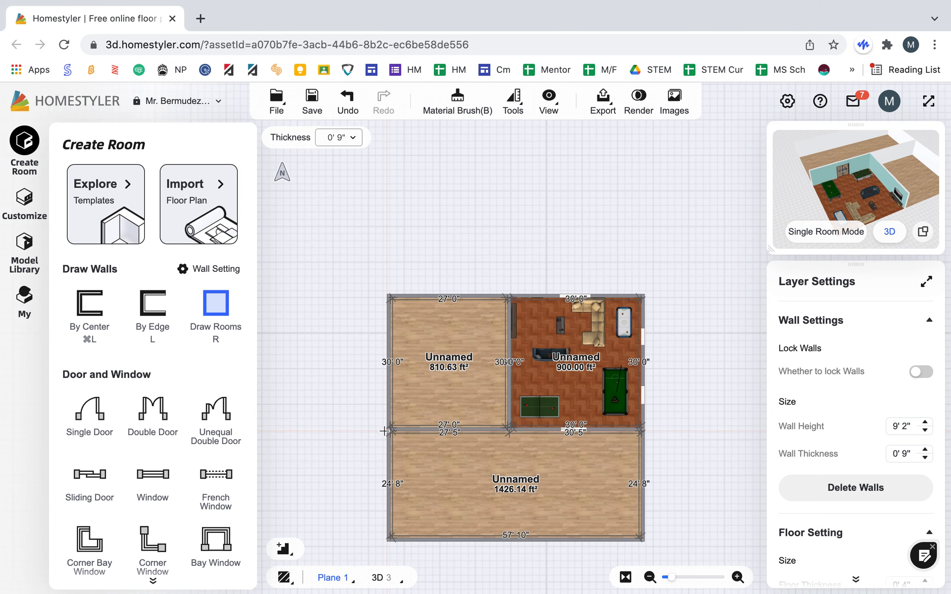
Step: Draw two rooms about 25'2" wide on the west side: one 24'8" deep beside the large south room, one 9'9" deep directly north of it
click(383, 430)
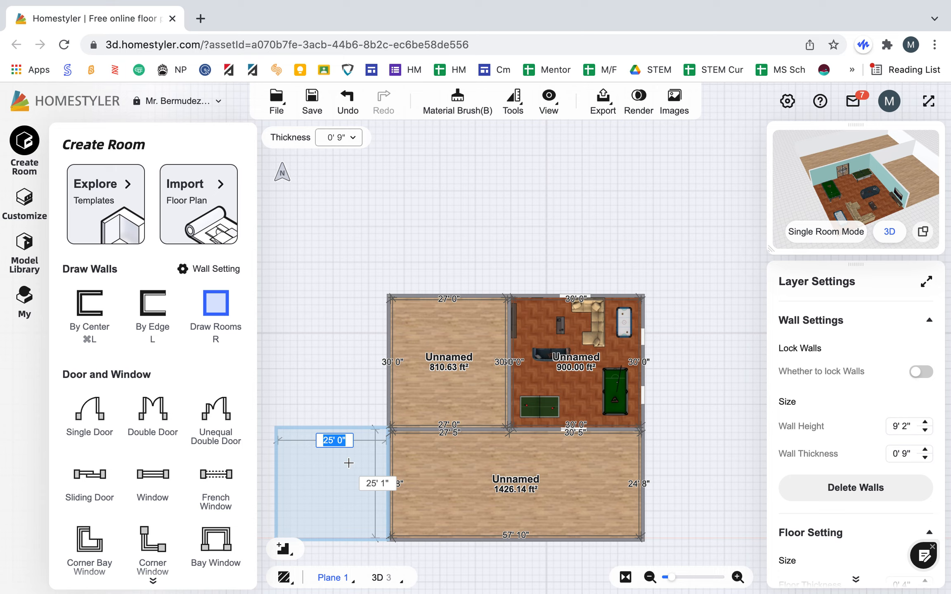
click(335, 480)
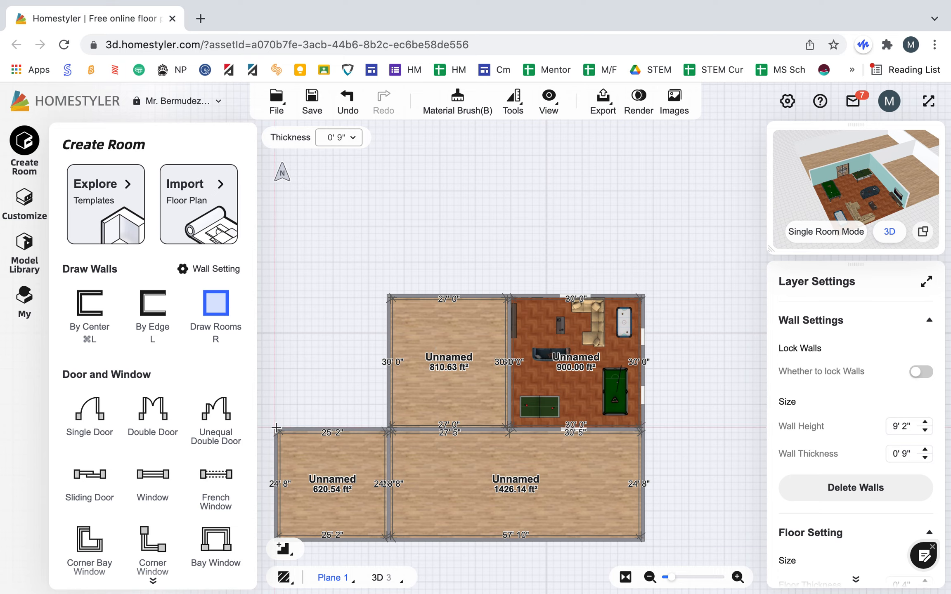
click(277, 420)
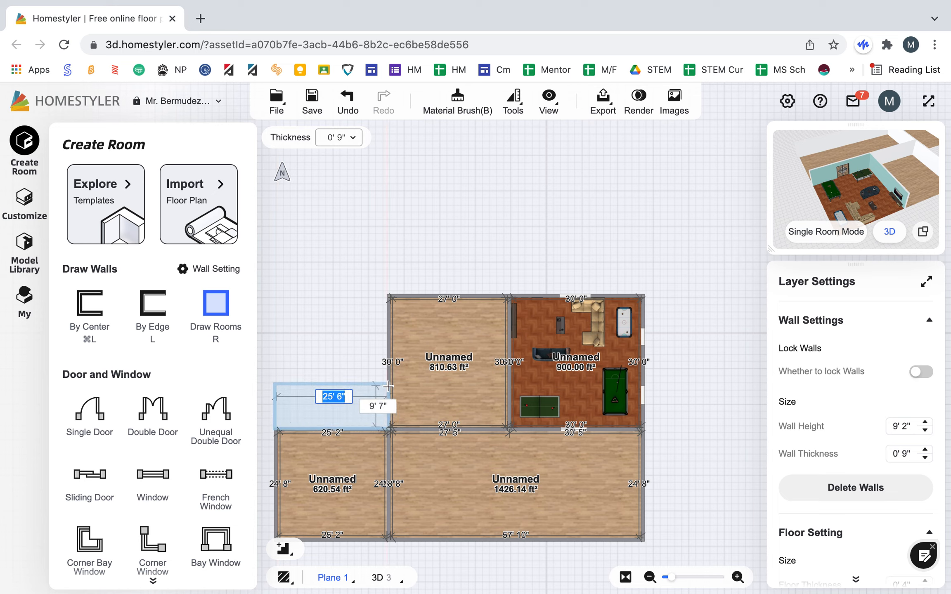
click(410, 327)
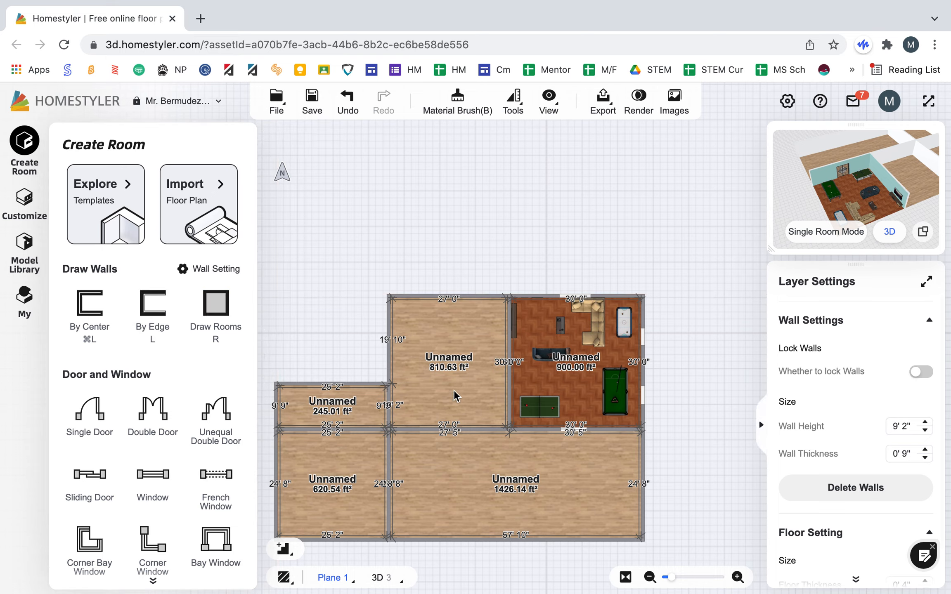
Step: Set the room type of the room just west of the furnished room to Dining Room
click(464, 373)
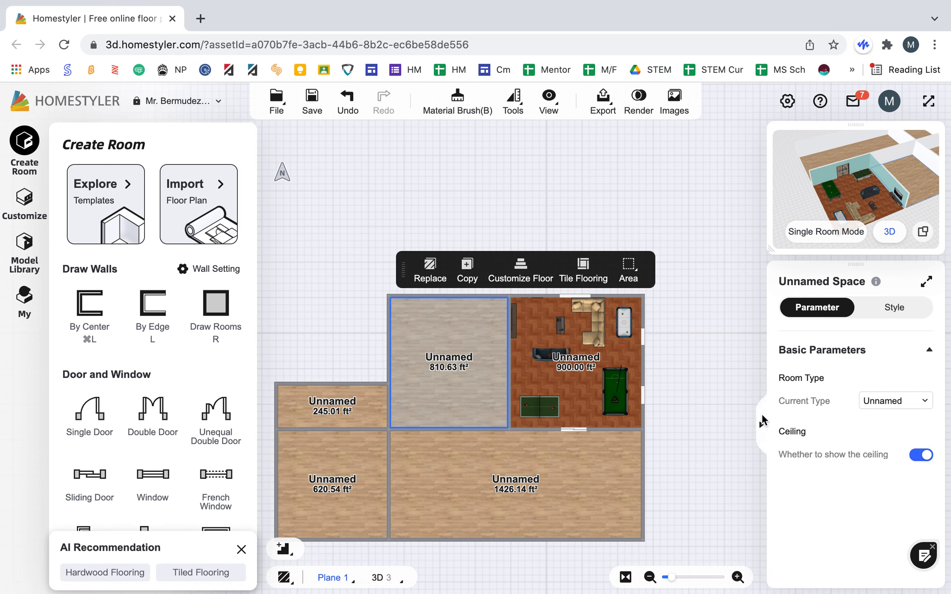
click(893, 406)
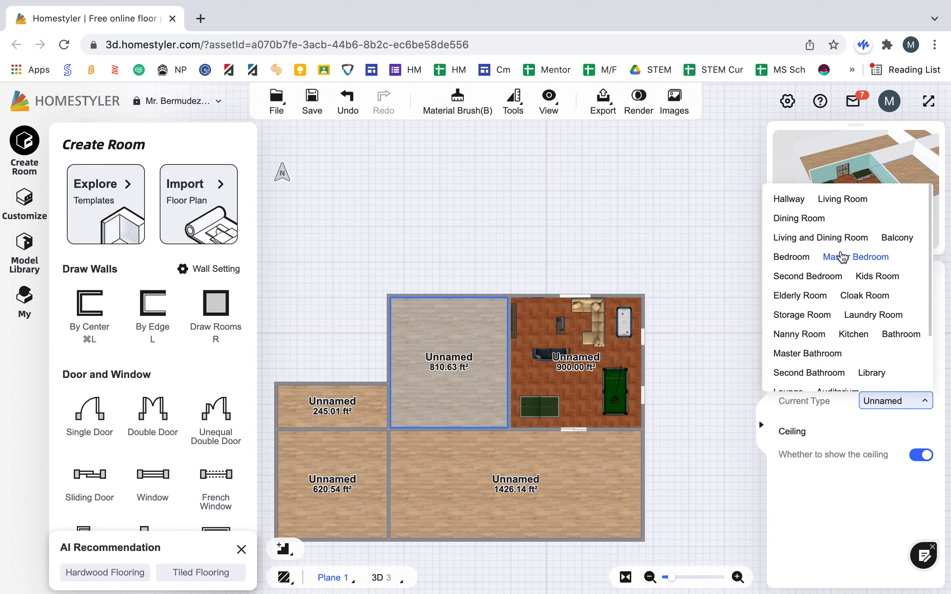
click(800, 218)
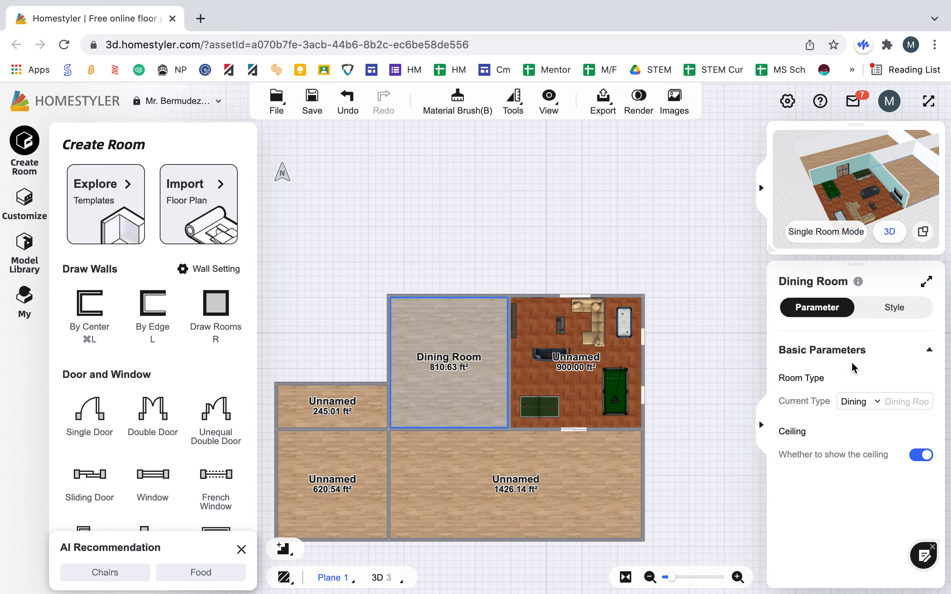
Step: Set the room type of the room just west of the furnished room to Kitchen
click(861, 403)
scroll(815, 333, down, 1)
scroll(817, 318, up, 1)
scroll(815, 305, down, 3)
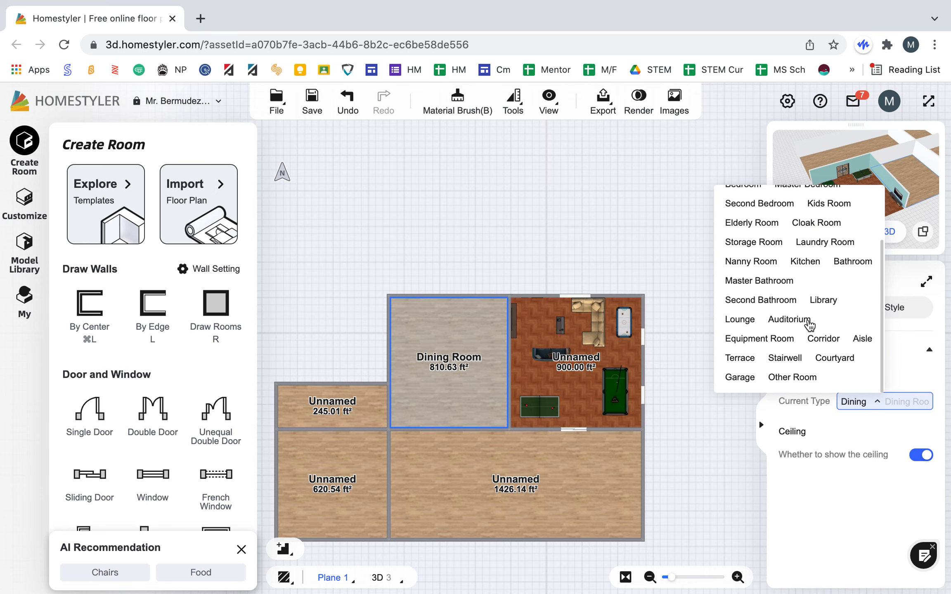
scroll(829, 303, up, 3)
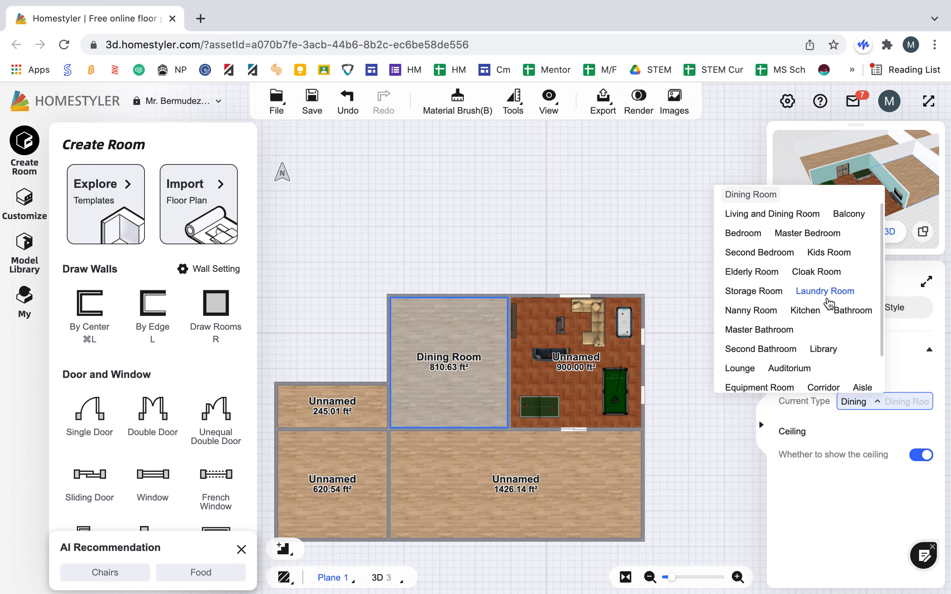
scroll(822, 306, down, 1)
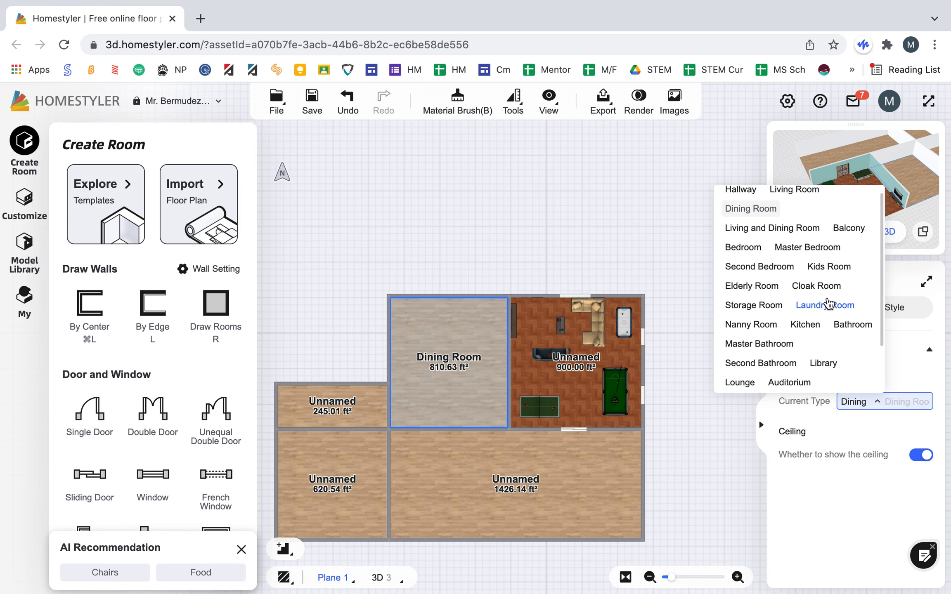
click(799, 326)
Step: Set the room type of the large south room to Living Room
click(489, 476)
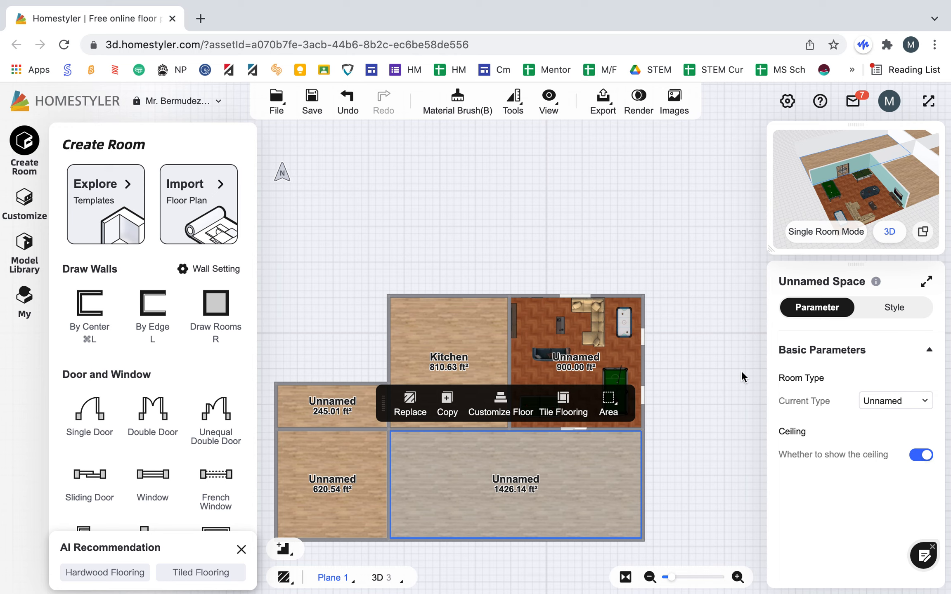
click(901, 401)
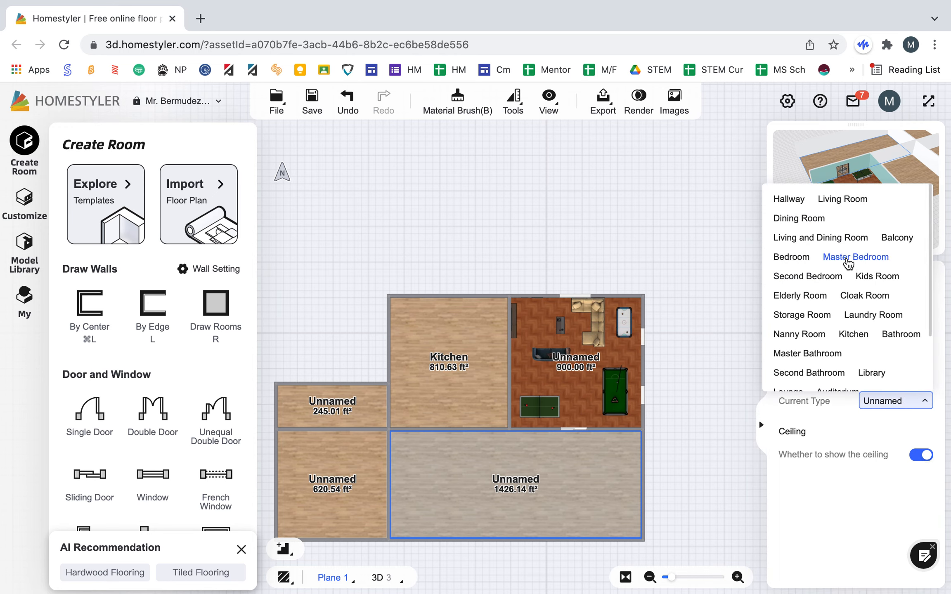
click(830, 199)
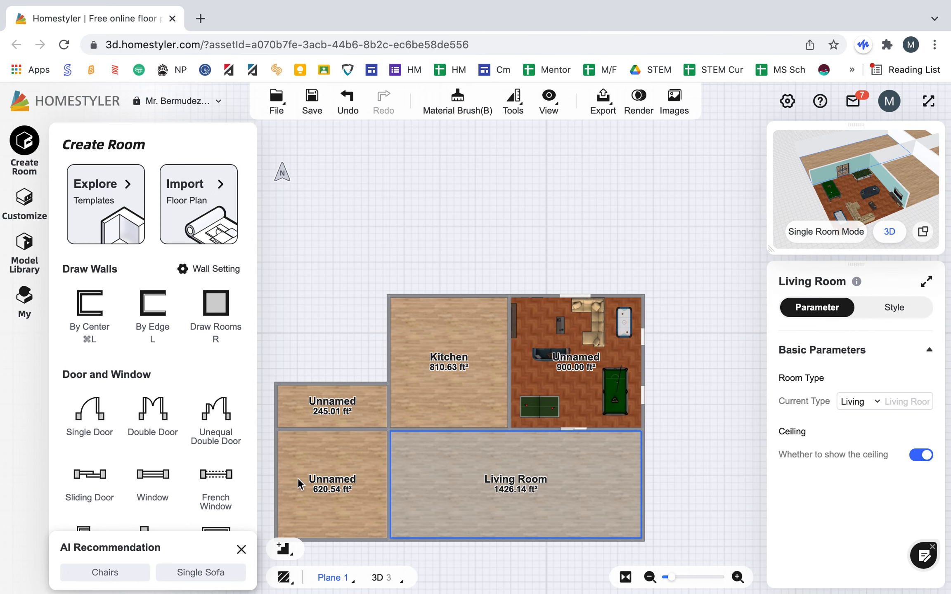
Step: Set the room type of the southwest room beside the living room to Master Bathroom
click(332, 471)
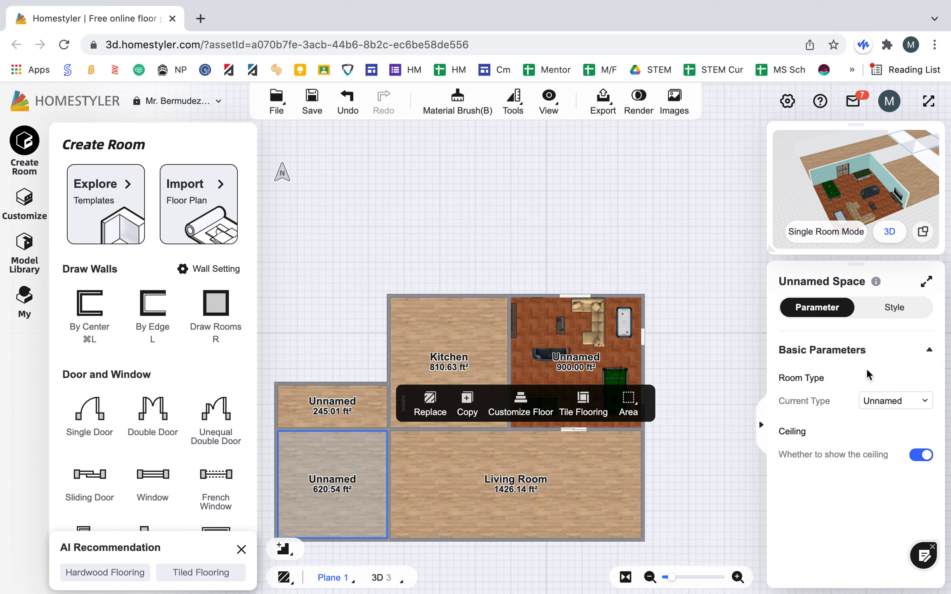
click(876, 399)
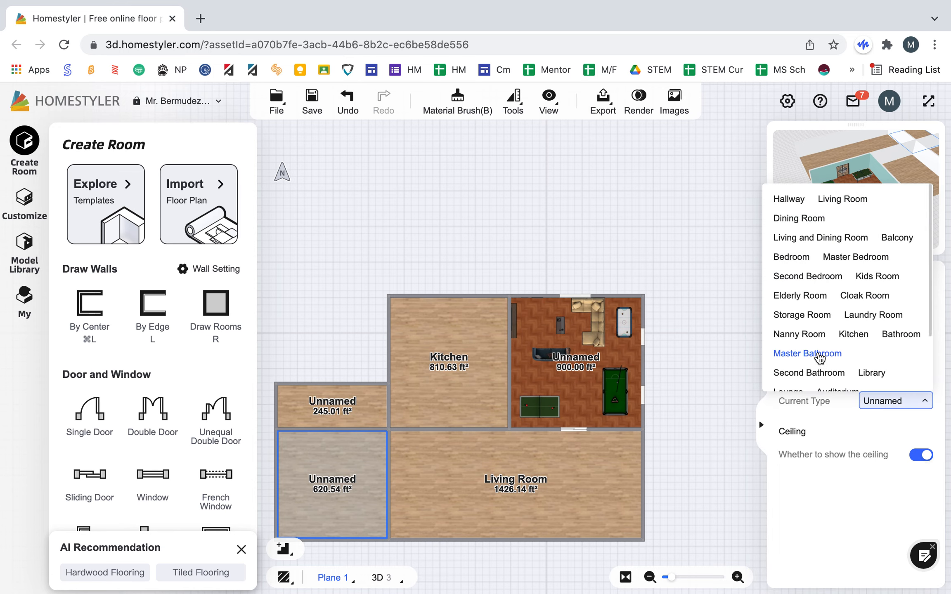
click(807, 355)
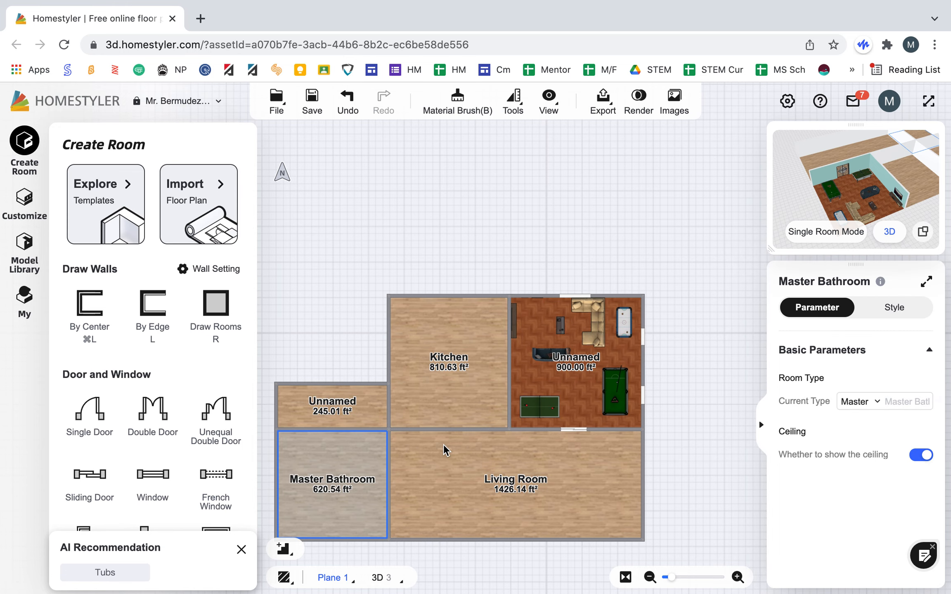
Step: Move the north wall of the small unnamed room outward to enlarge the room to about 374 ft²
click(332, 404)
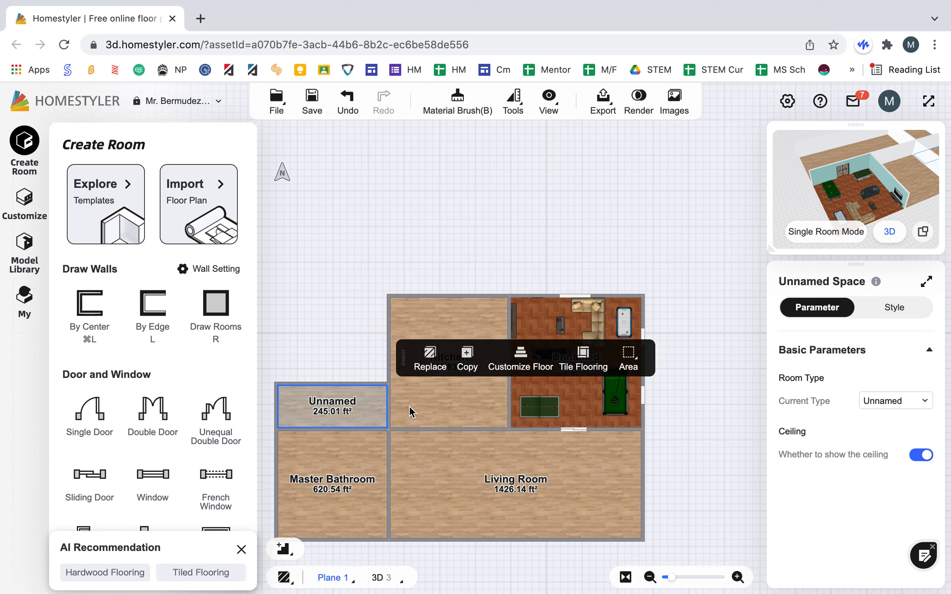
click(315, 379)
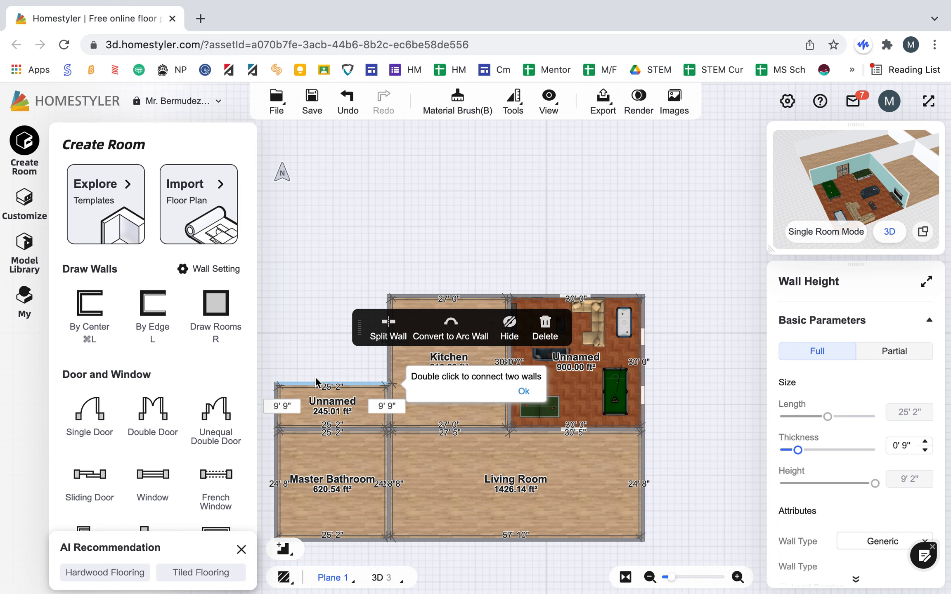
drag(315, 377, 315, 362)
Step: Set the room type of the small room north of the master bathroom to Bathroom
click(332, 391)
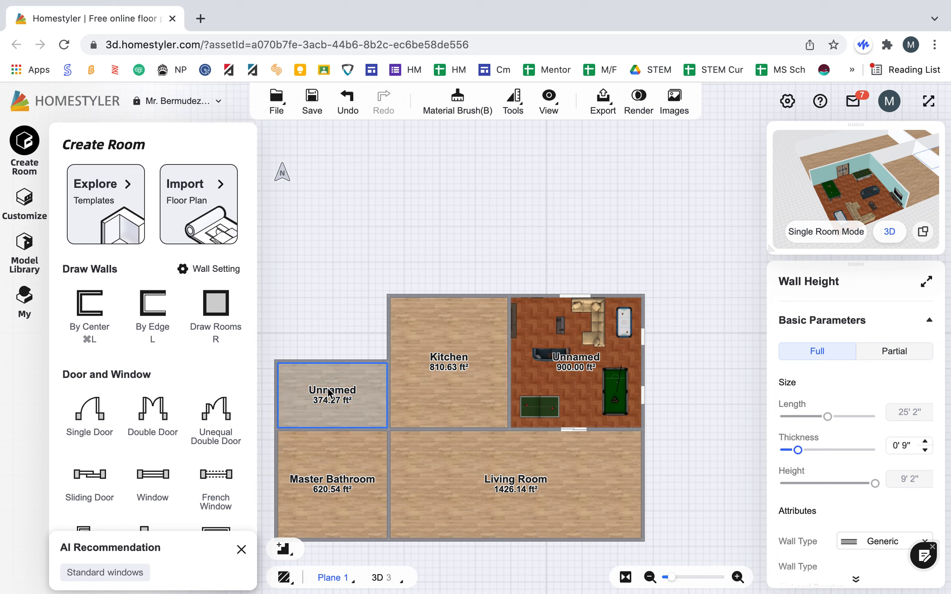
click(900, 402)
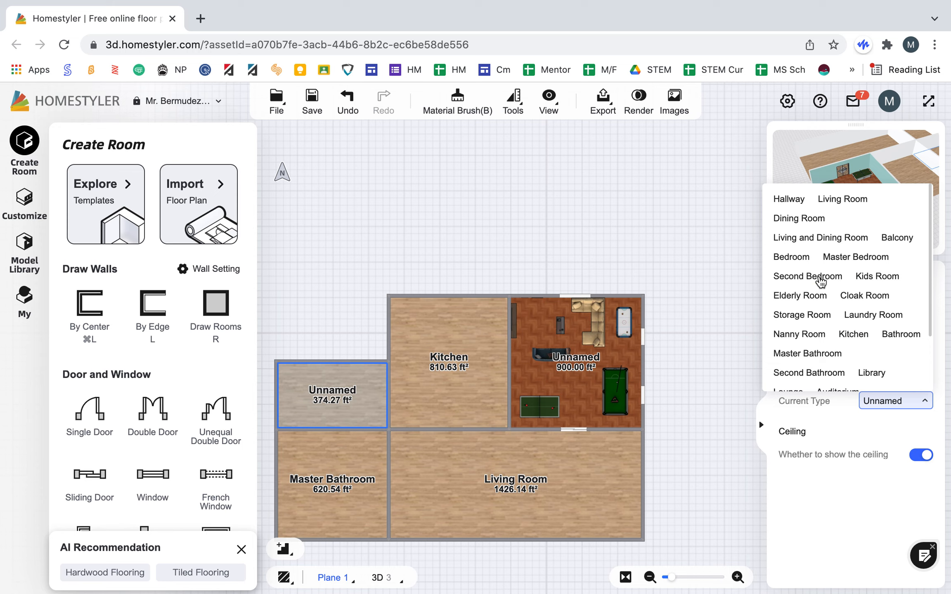
click(899, 334)
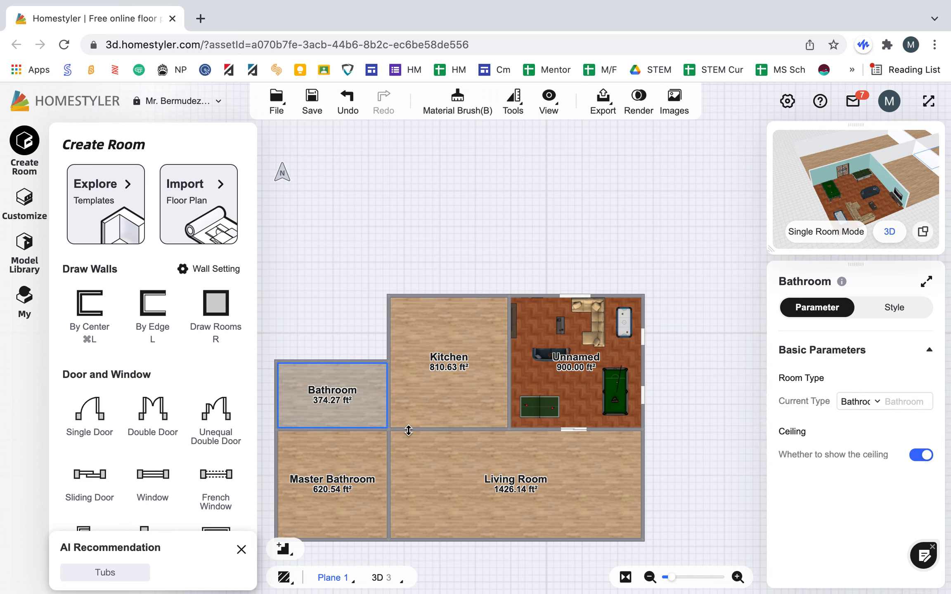
Step: Place a 3'0" wide single door in the living room's south wall, about 26'11" from its west end
scroll(408, 429, up, 1)
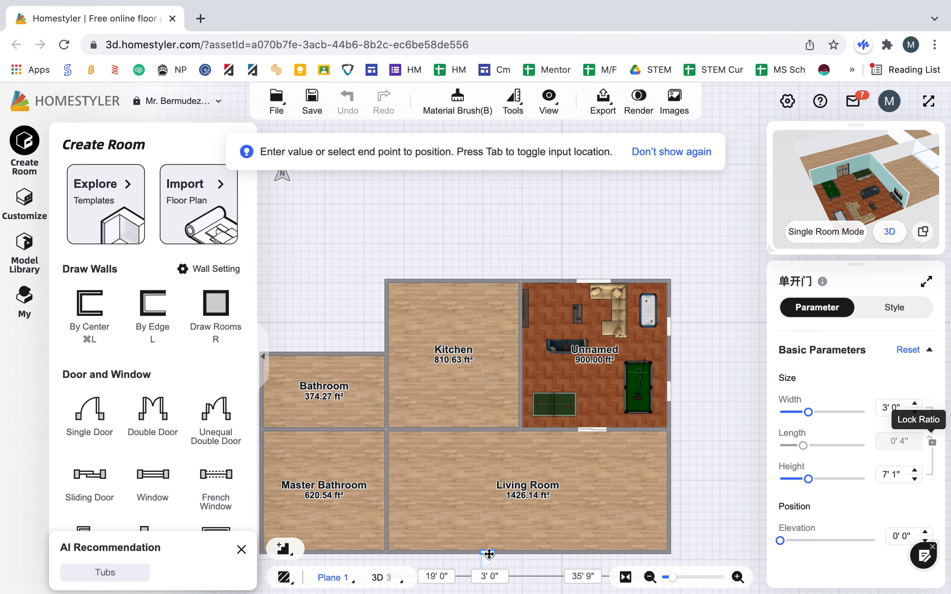
click(525, 553)
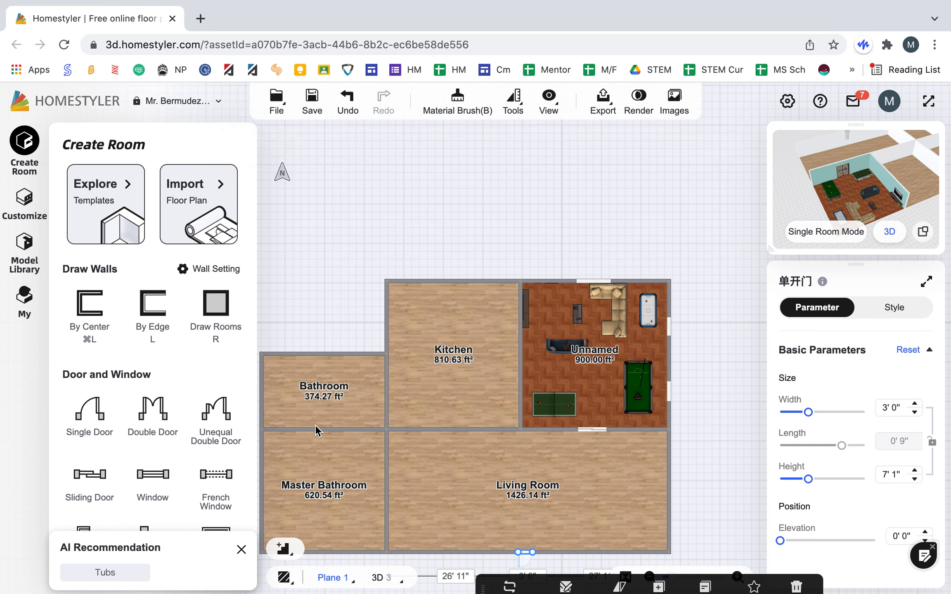
Step: Place a 3'0" wide single door in the wall between the master bathroom and living room, about 7'7" from its south end
click(108, 431)
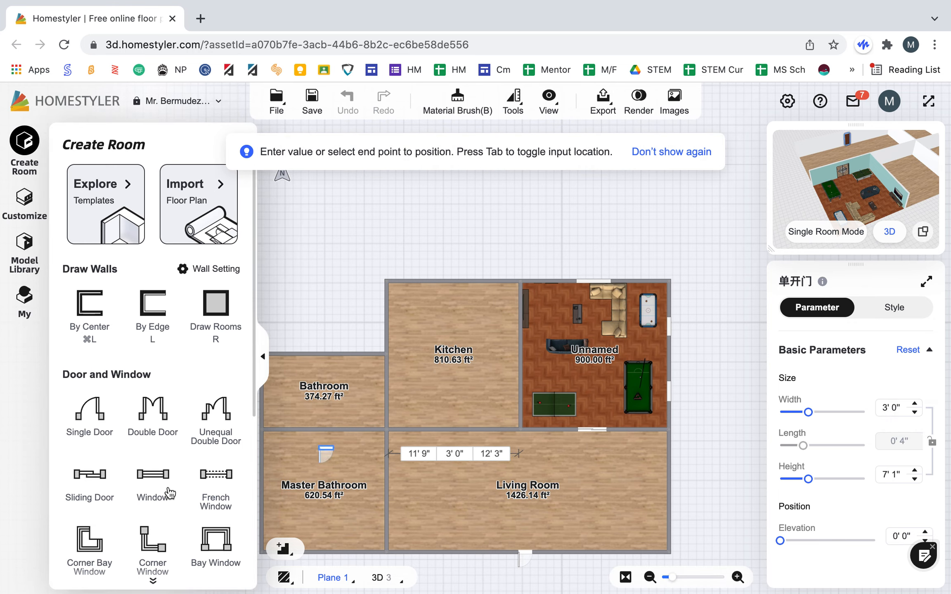
scroll(129, 515, down, 2)
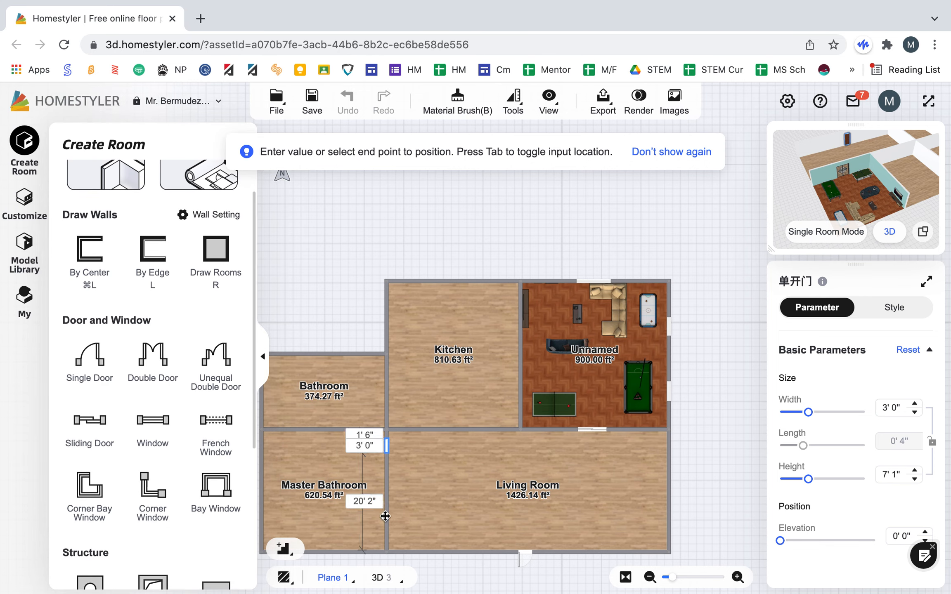
click(528, 556)
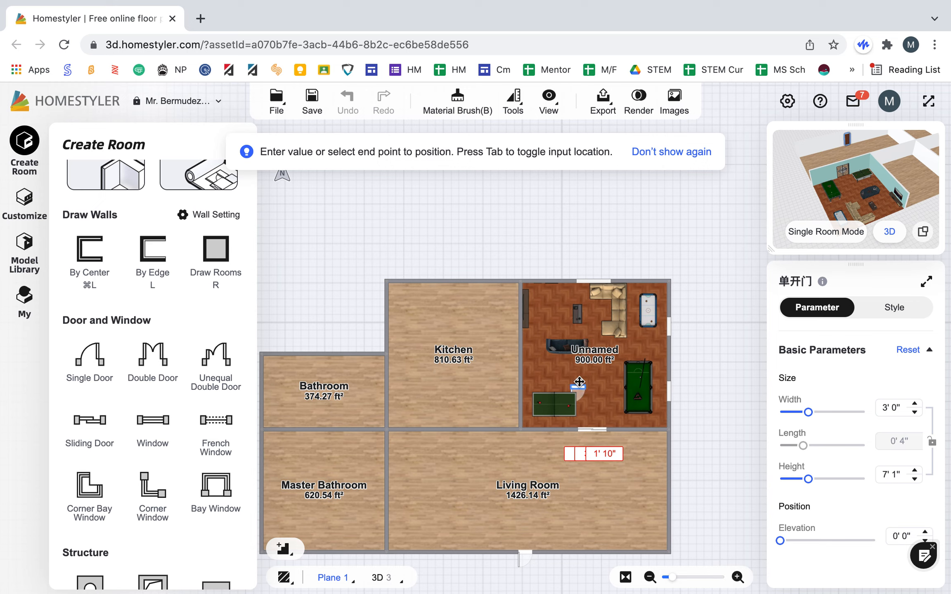
click(387, 510)
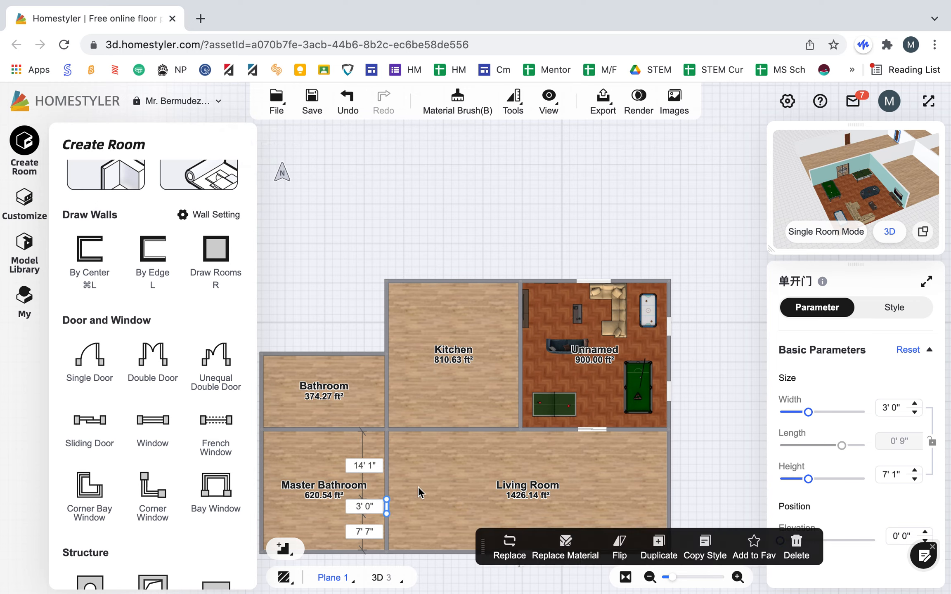
Step: Set the room type of the southwest room beside the living room to Bedroom
click(319, 491)
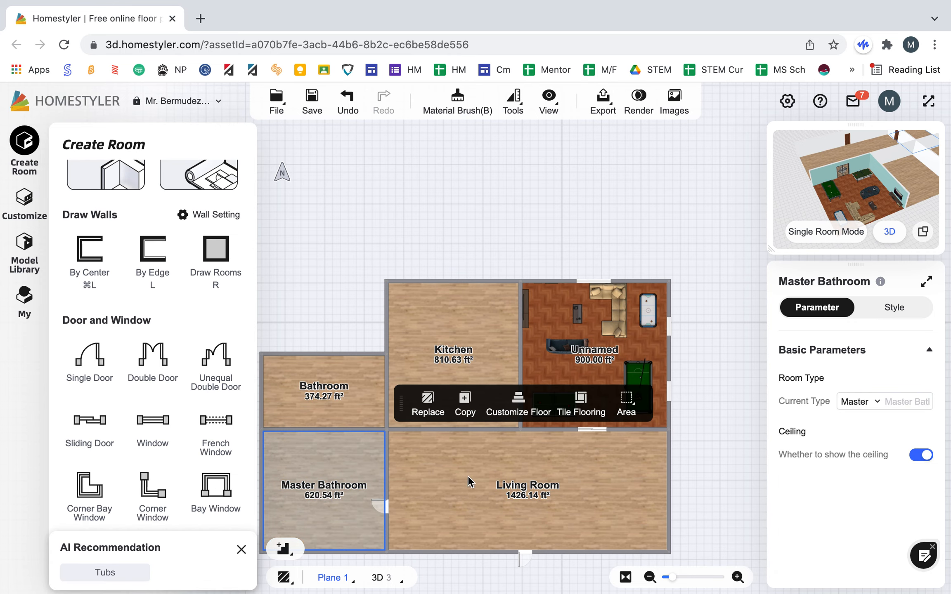
click(857, 403)
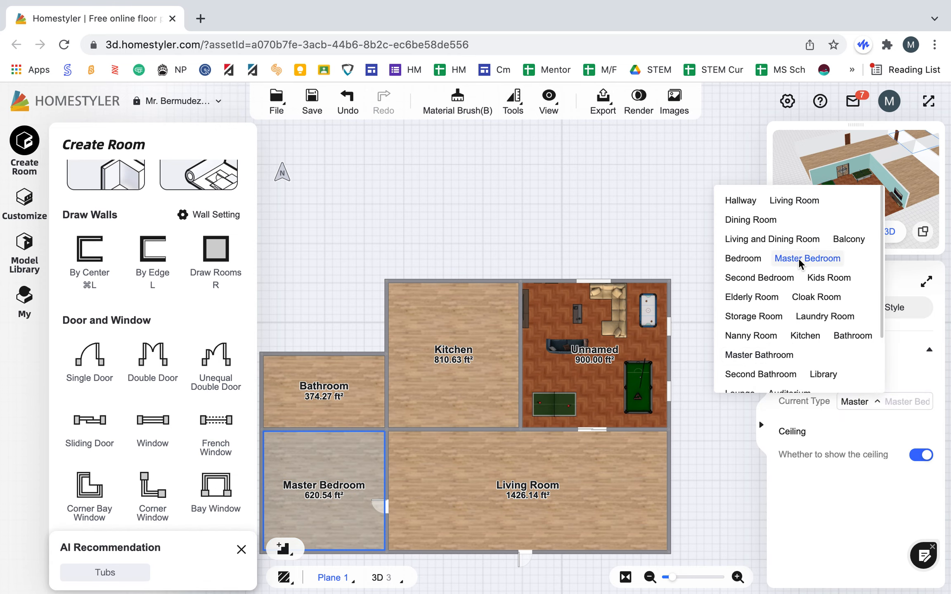
click(799, 258)
click(859, 401)
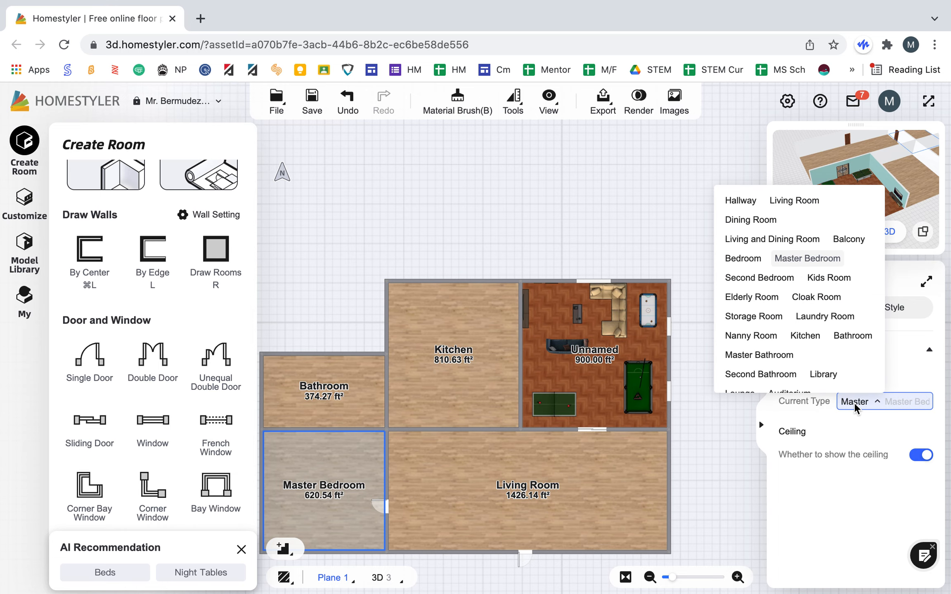
click(758, 258)
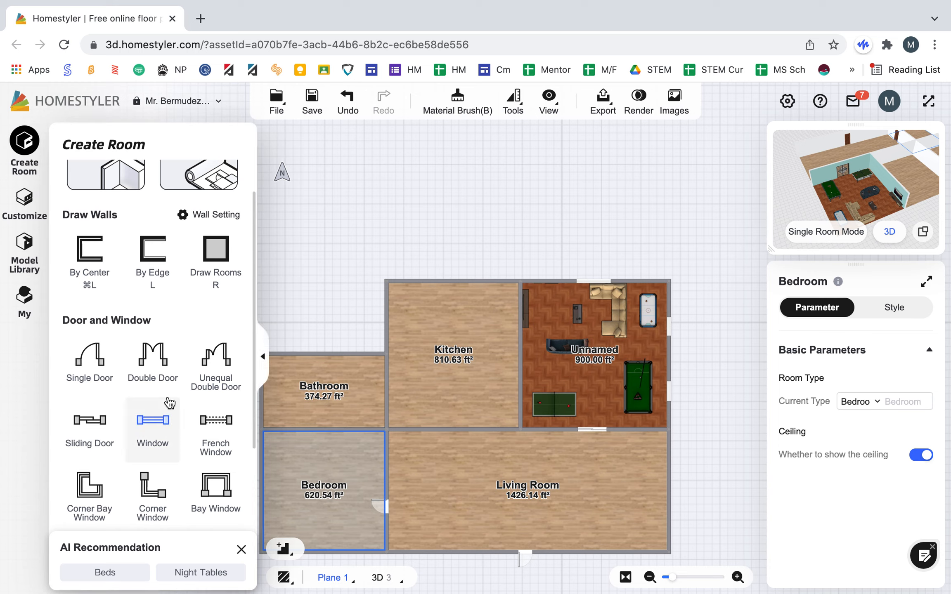
Step: Place single doors in the wall between bathroom and bedroom and, about 6'4" from its south end, in the bathroom–kitchen wall
drag(324, 399, 327, 423)
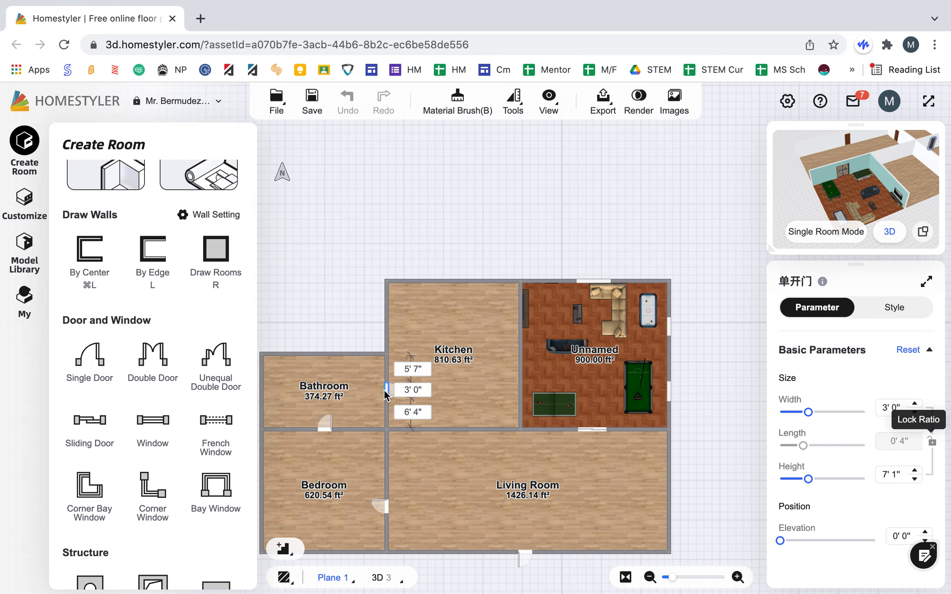
click(385, 391)
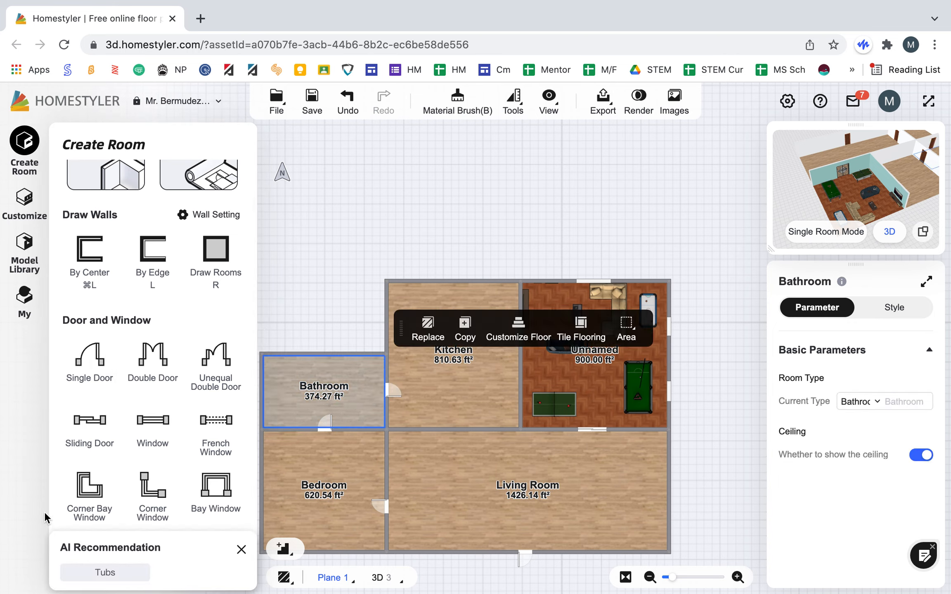
Step: Place a door opening in the wall between the kitchen and living room and widen it to about 20'8"
scroll(187, 455, down, 3)
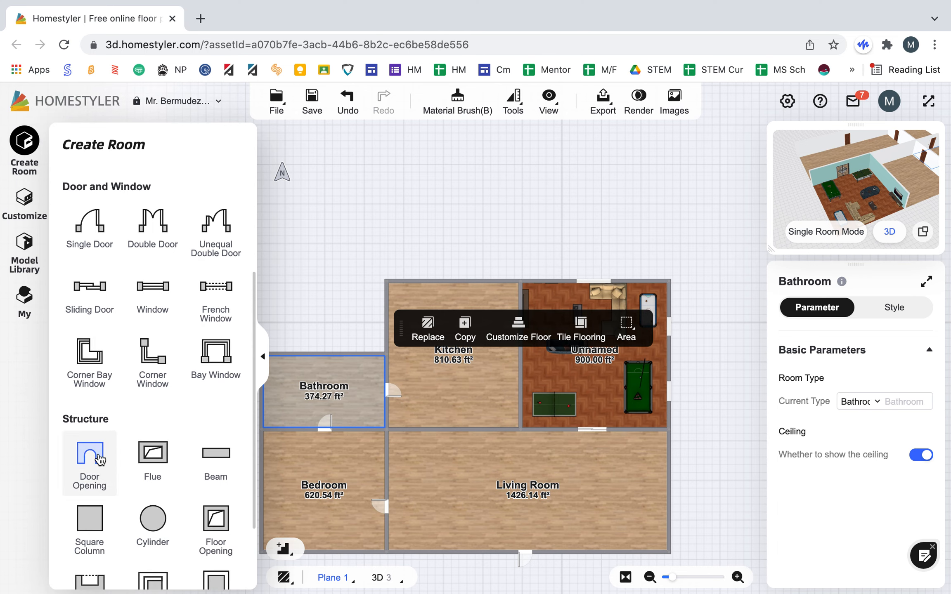
click(91, 467)
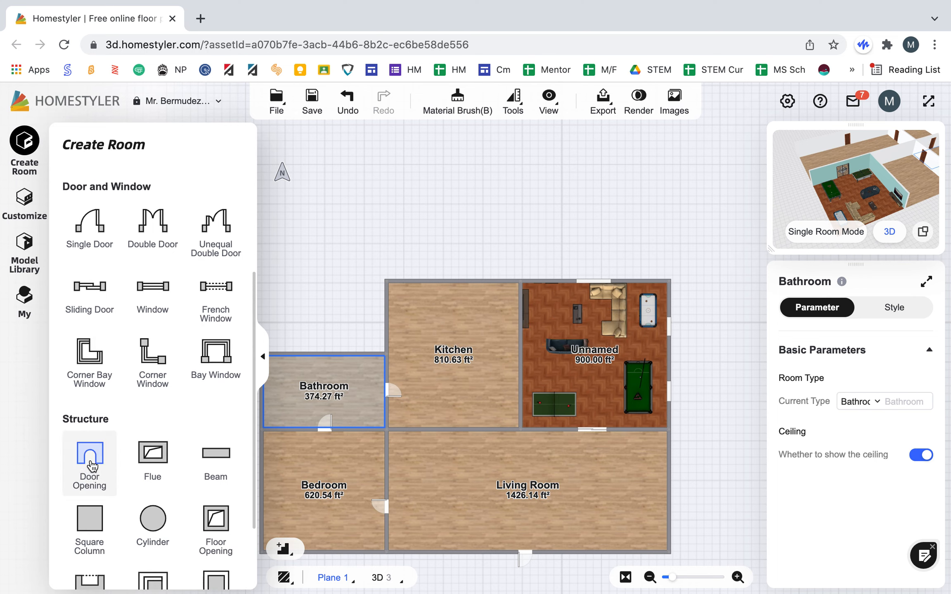
click(425, 430)
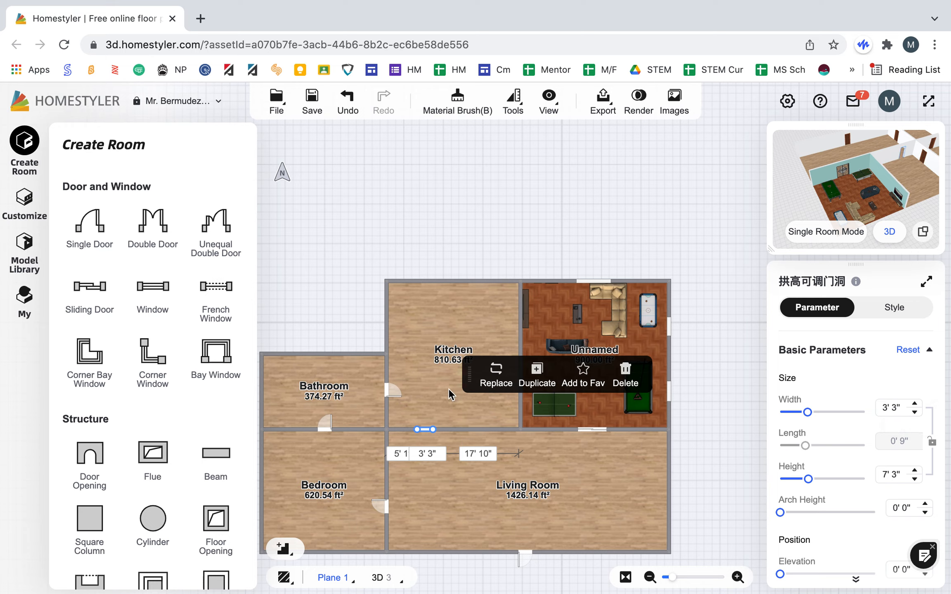
drag(432, 429, 509, 433)
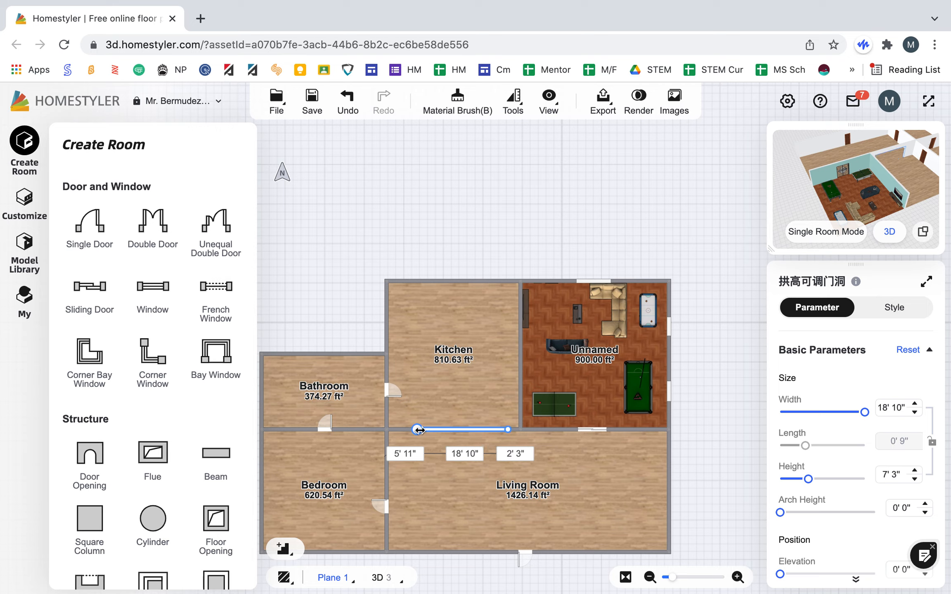
drag(418, 430, 408, 429)
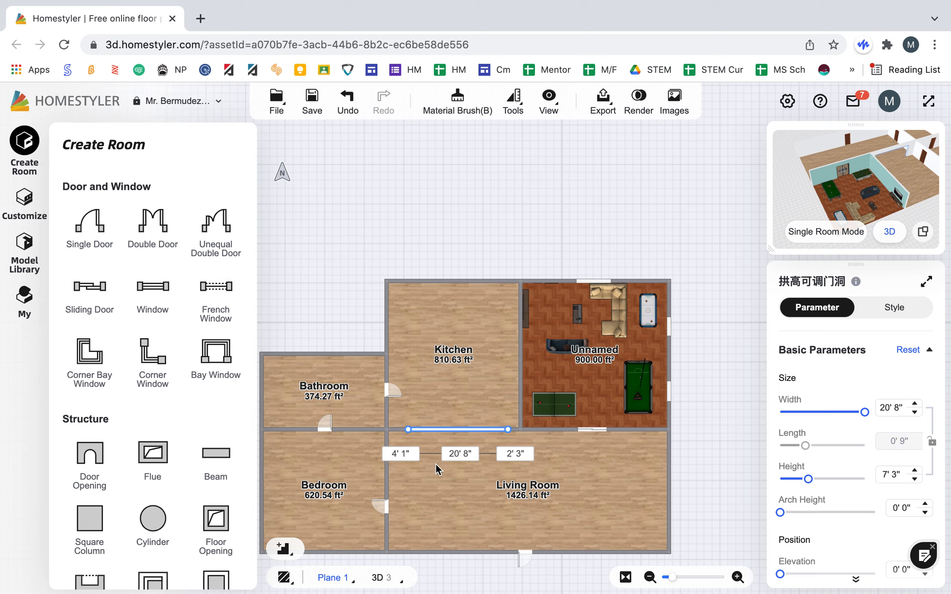
click(445, 510)
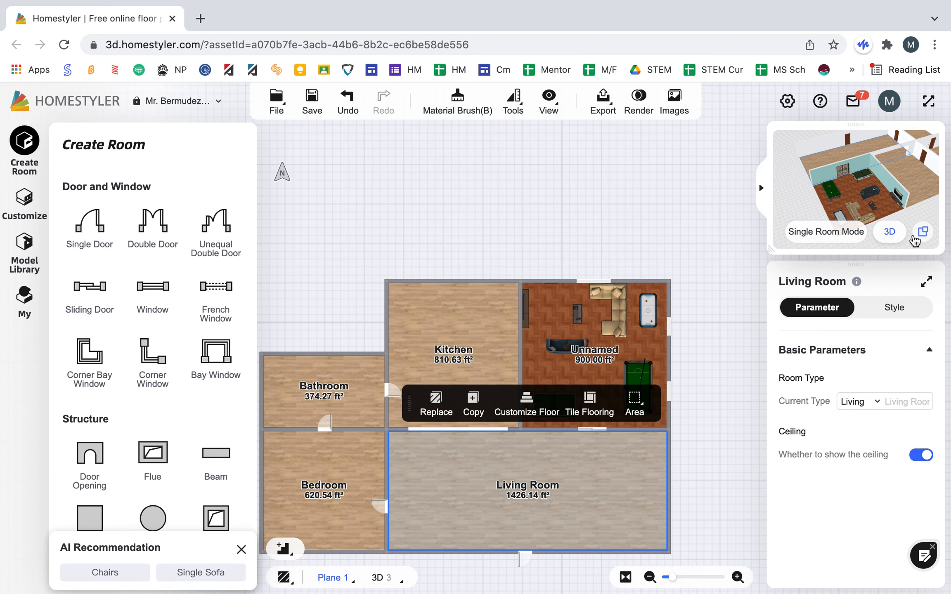
Step: Examine the new rooms, doors and opening in the 3D view, and return to the floor plan
click(923, 232)
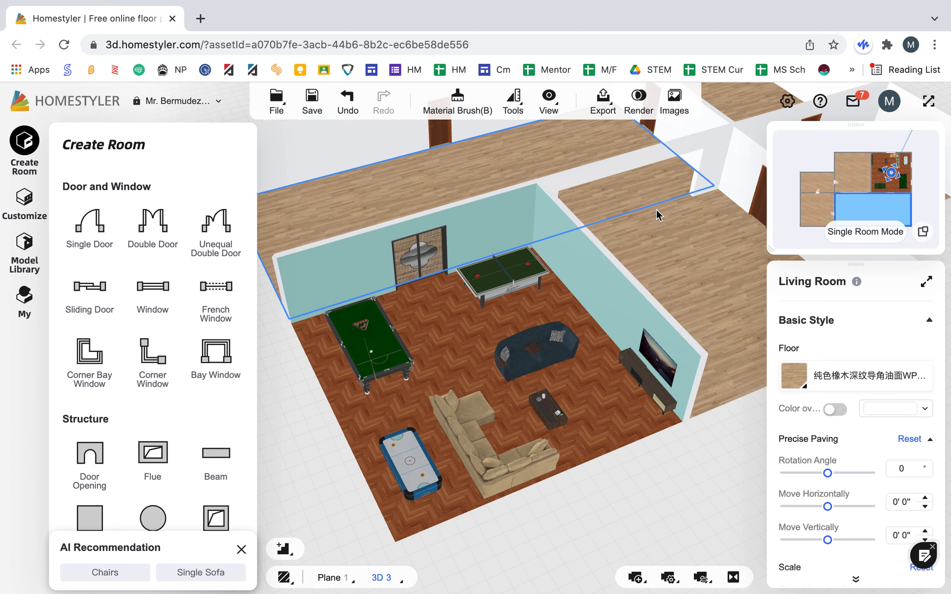
drag(687, 242, 681, 218)
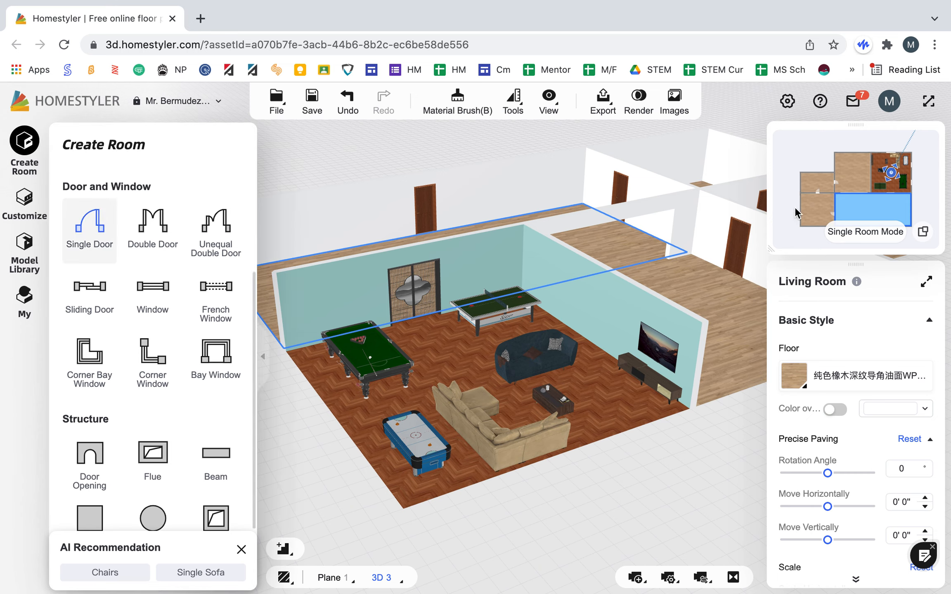
click(923, 234)
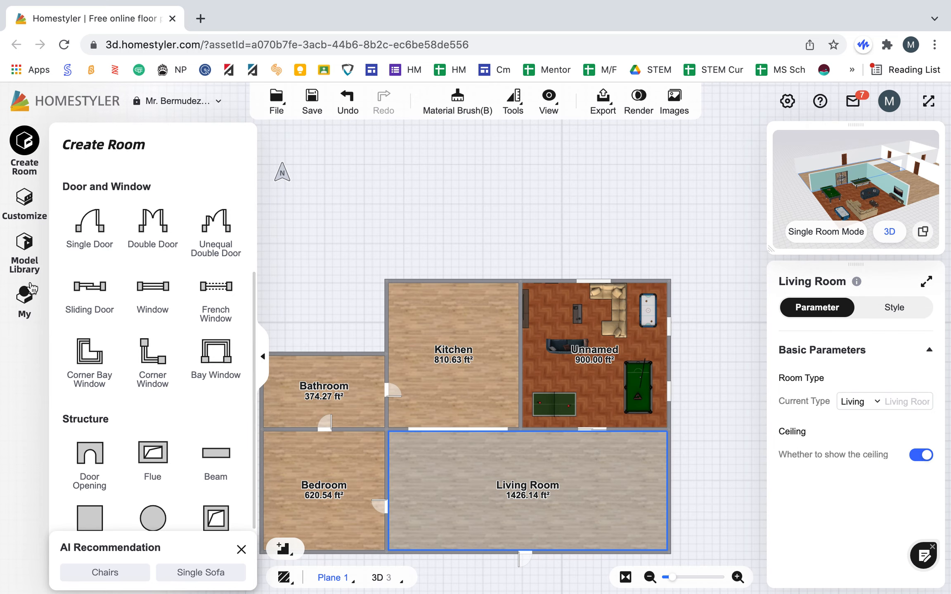
Step: Browse the model library catalog's room categories and show the Kitchen models
click(24, 247)
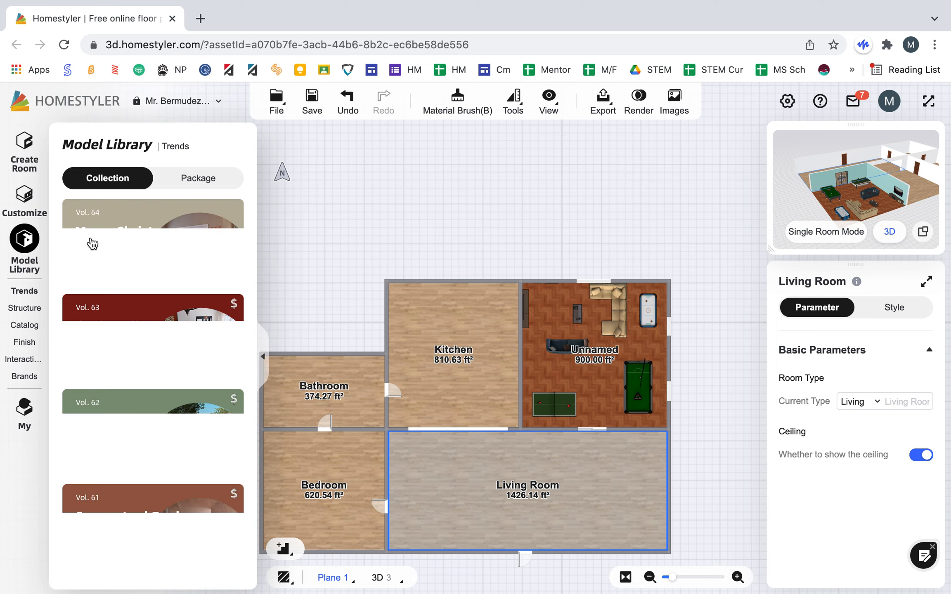
click(22, 326)
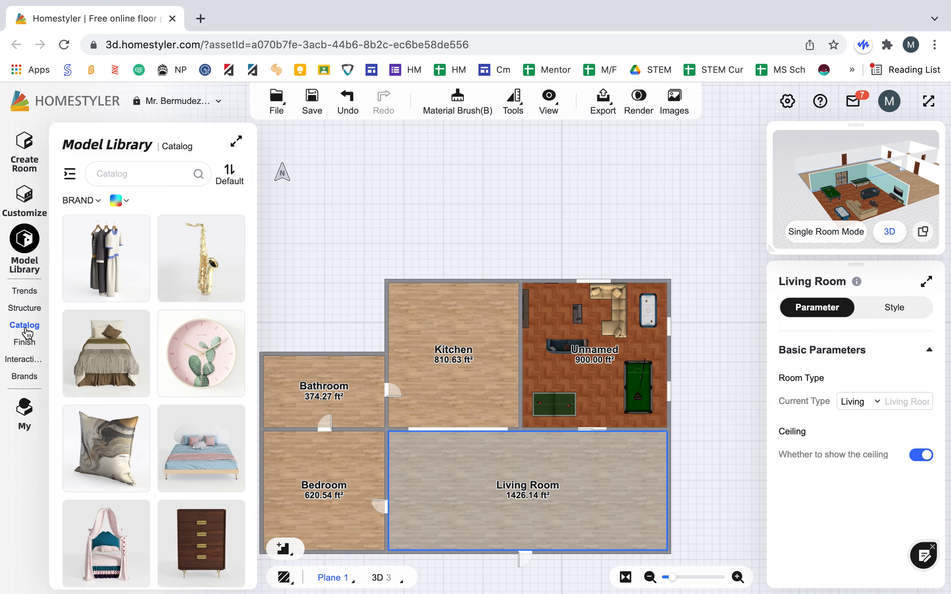
scroll(118, 324, down, 6)
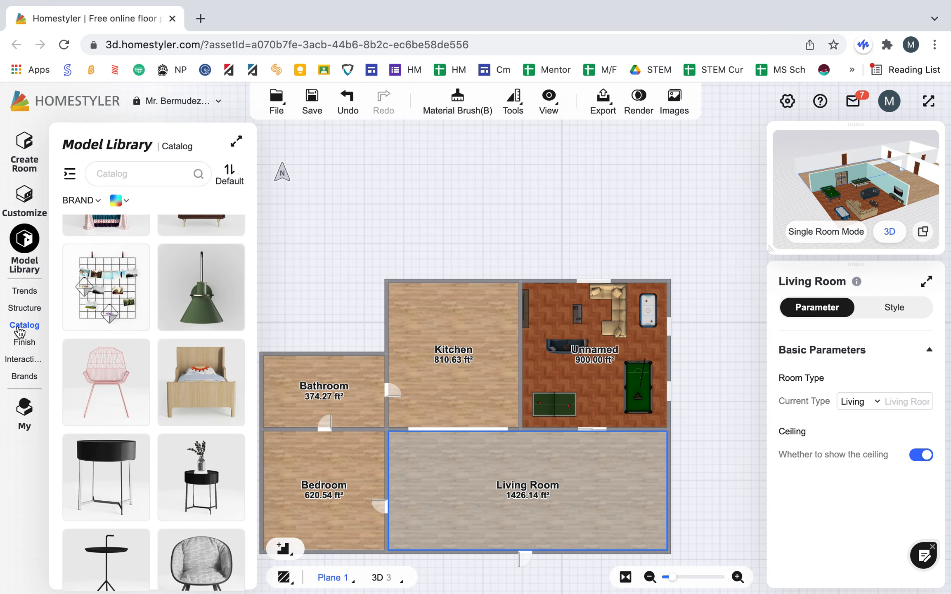
click(69, 174)
scroll(106, 384, down, 1)
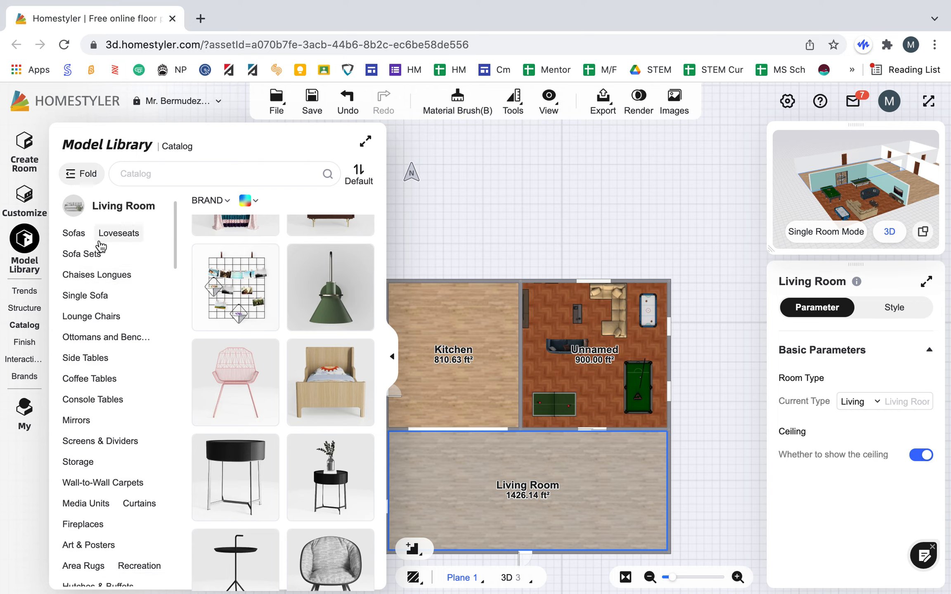
scroll(95, 403, down, 6)
scroll(88, 409, down, 10)
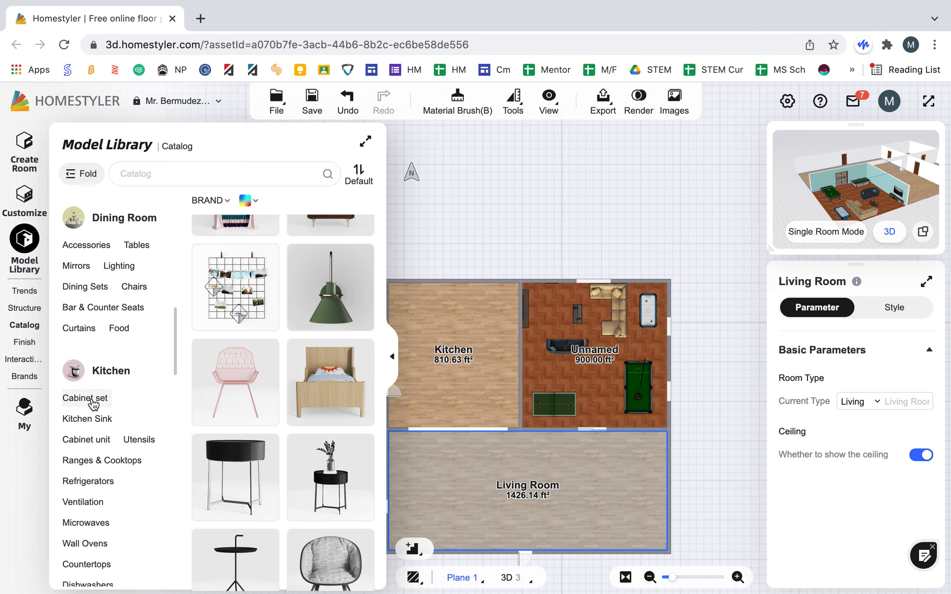
click(102, 372)
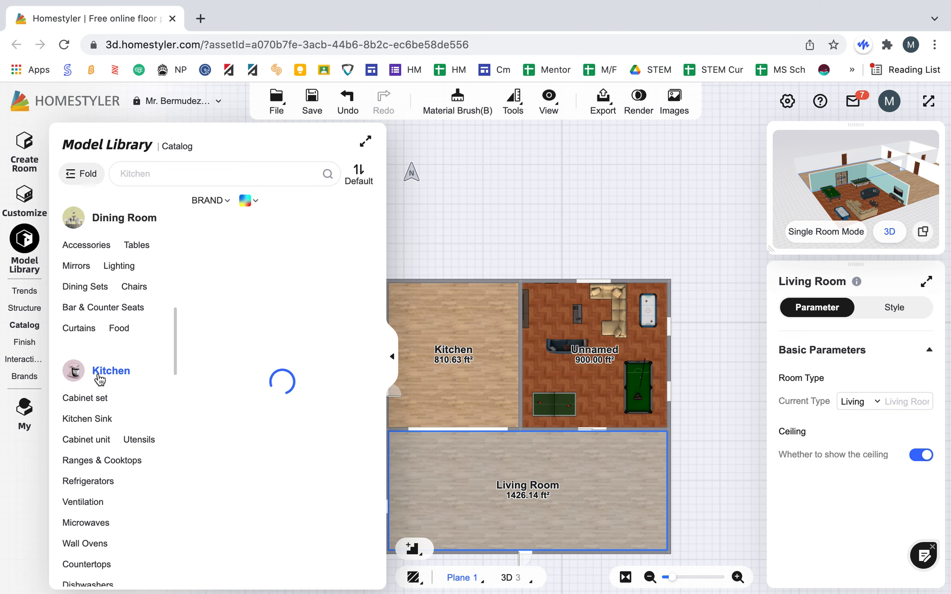
Step: Place the Cabinet Sets 59 model in the kitchen's northwest corner and enlarge it toward the southeast
scroll(265, 361, down, 3)
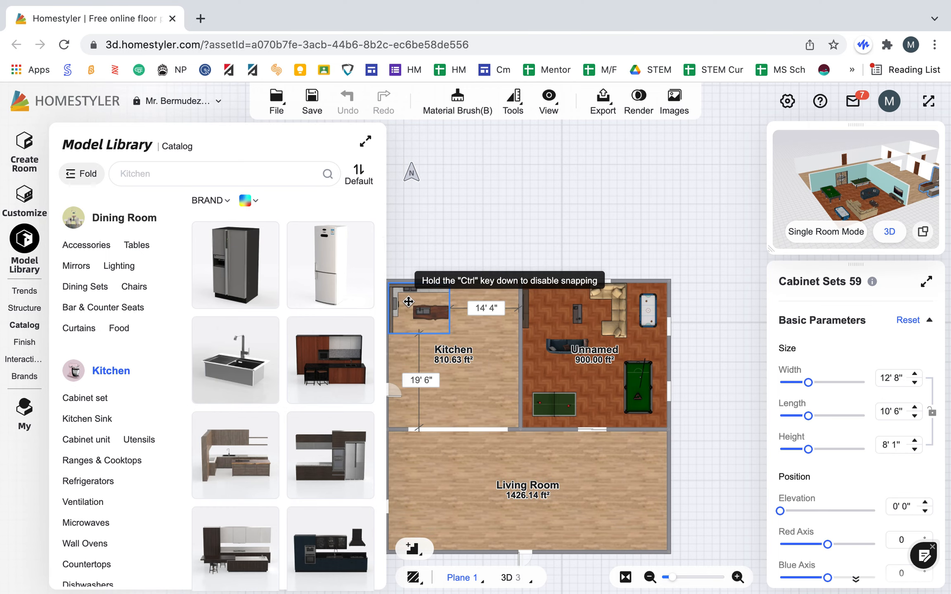
click(407, 300)
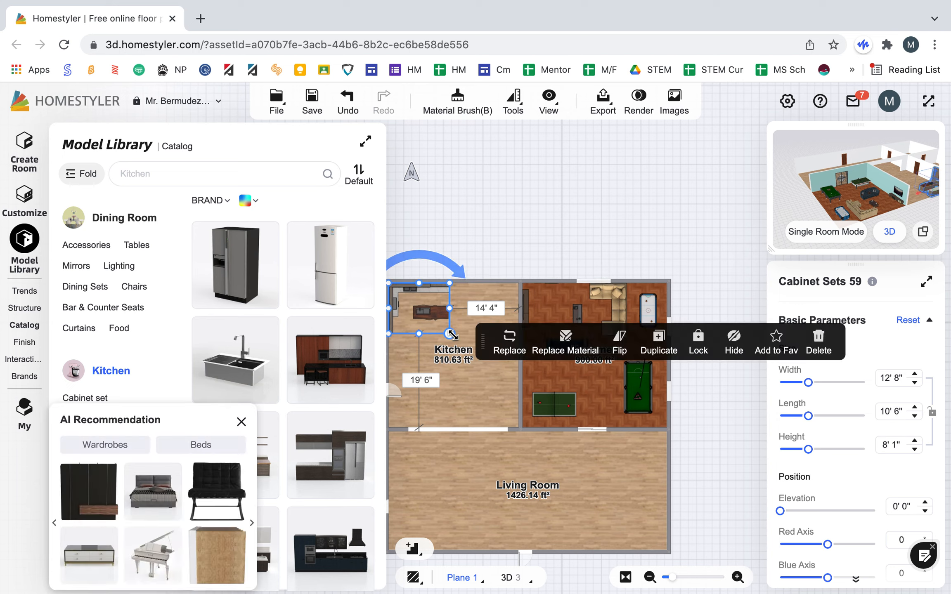
drag(454, 336, 479, 358)
click(494, 372)
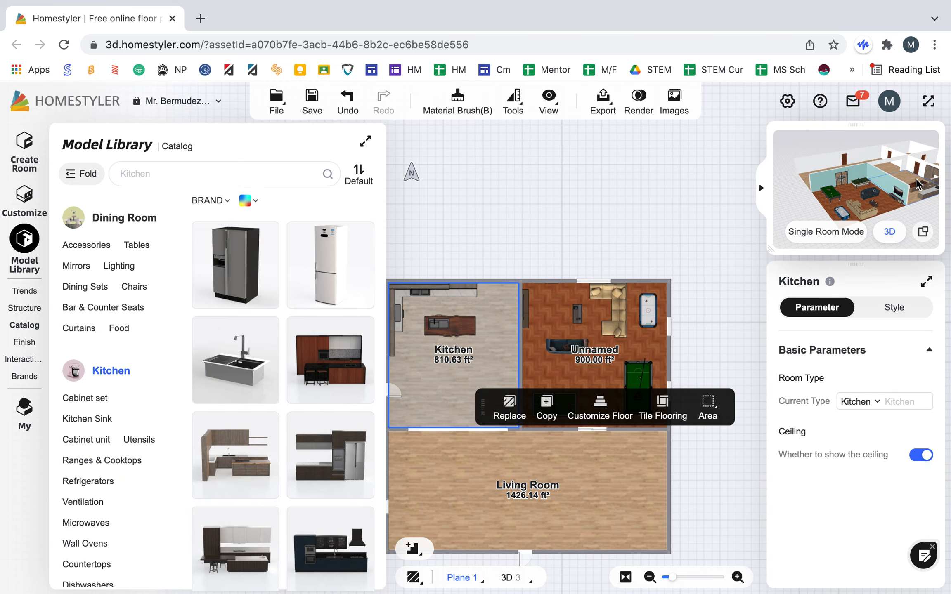
Step: Examine the kitchen cabinets and island in 3D from the living room side and from above
click(923, 233)
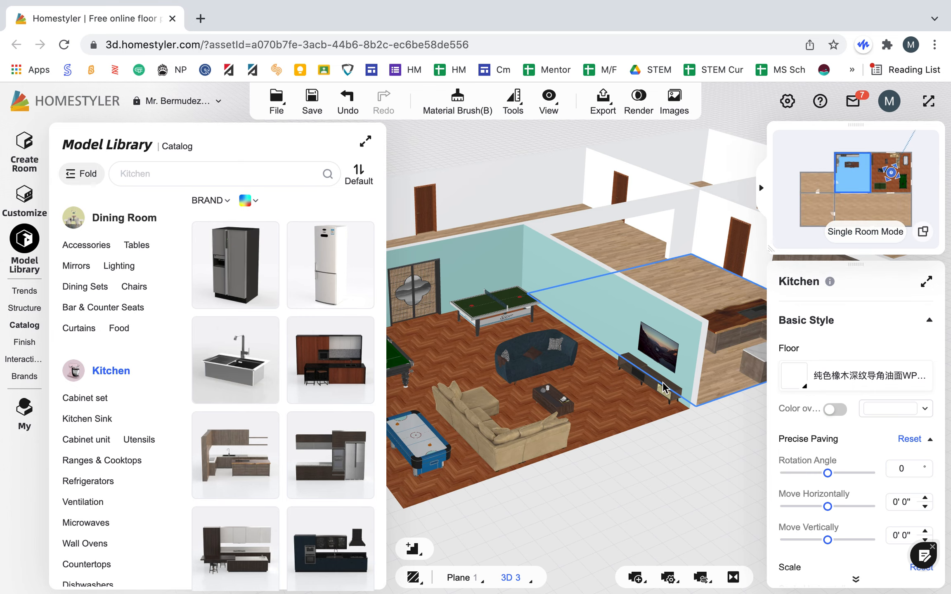
drag(664, 456, 398, 445)
drag(696, 447, 529, 455)
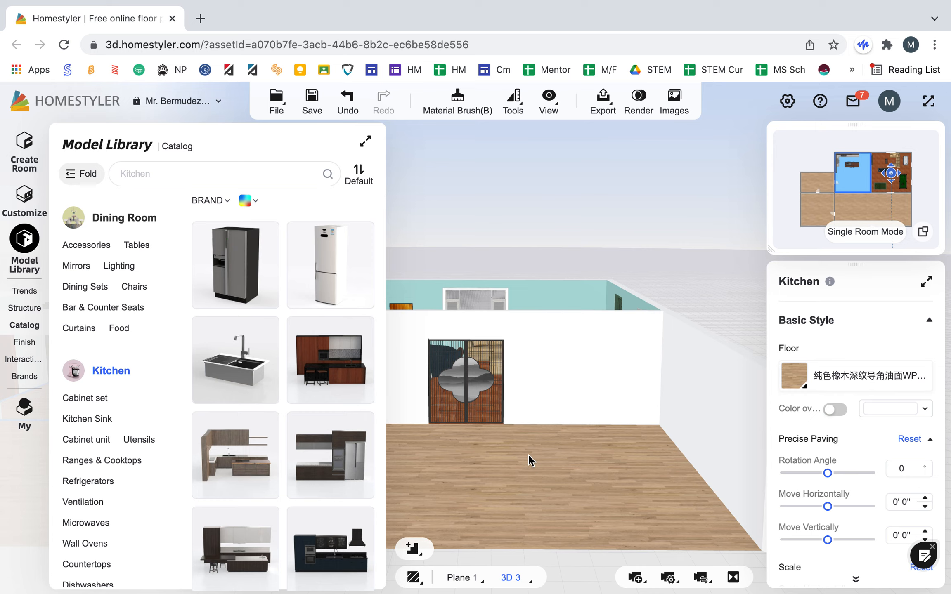
click(367, 142)
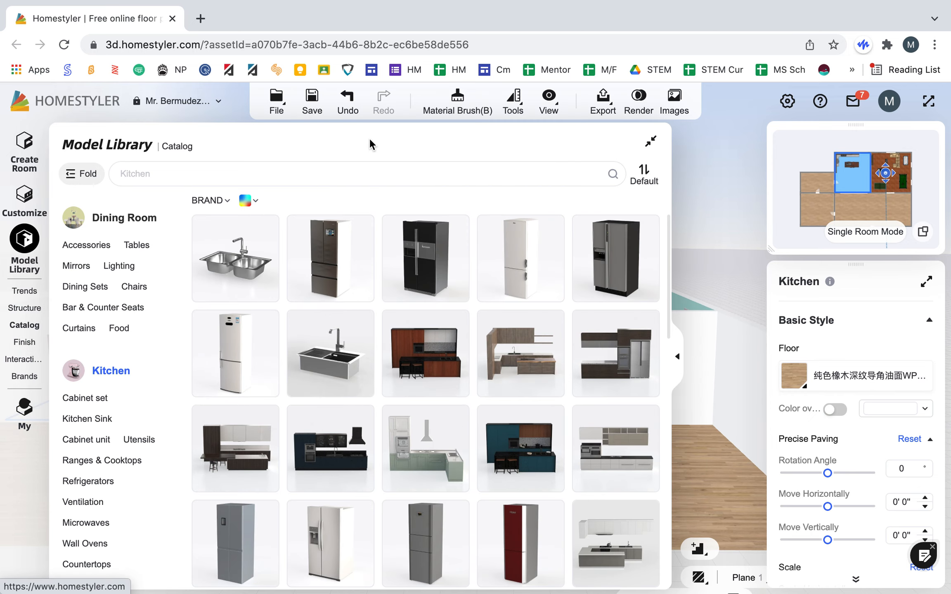
click(650, 142)
key(Left)
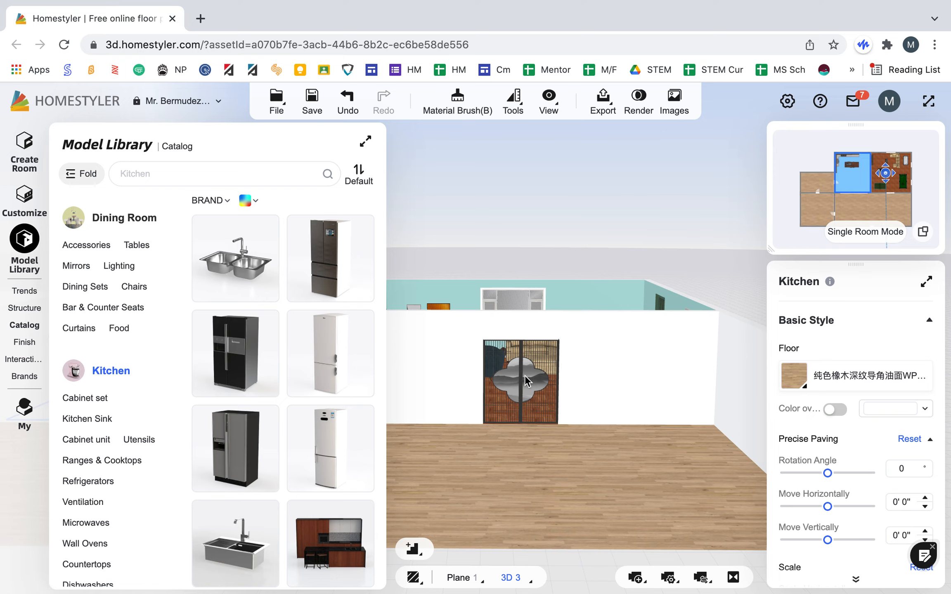
key(Left)
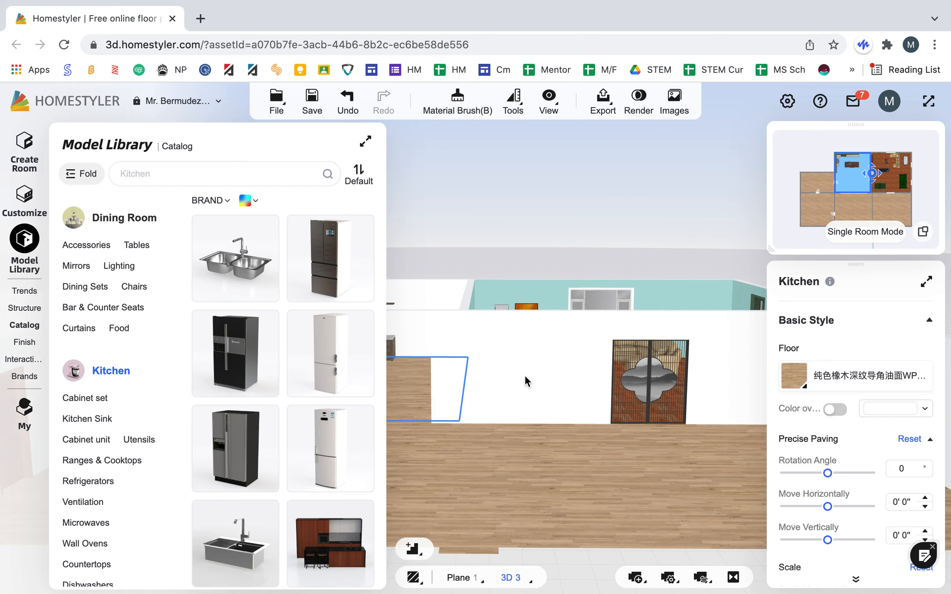
key(Left)
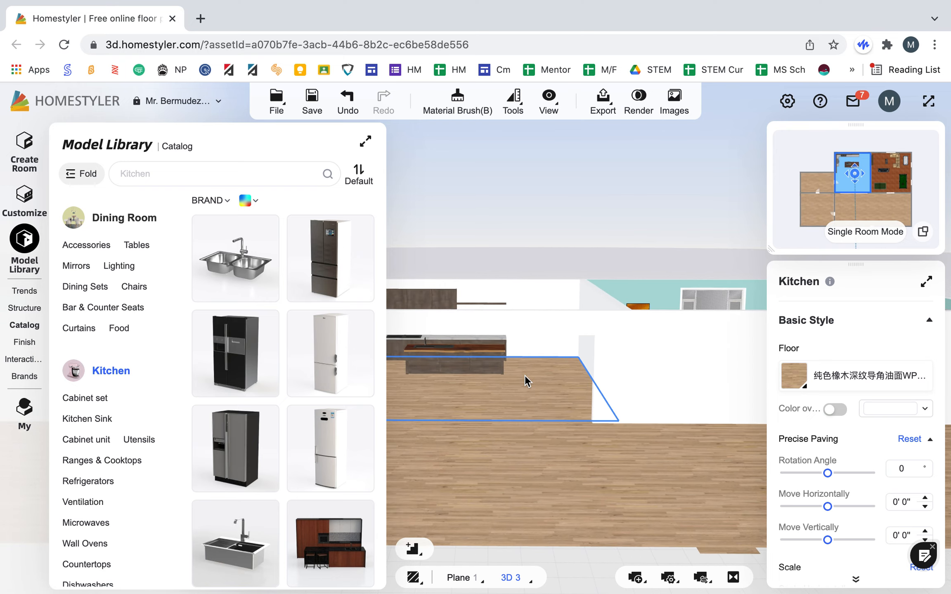
scroll(485, 361, up, 3)
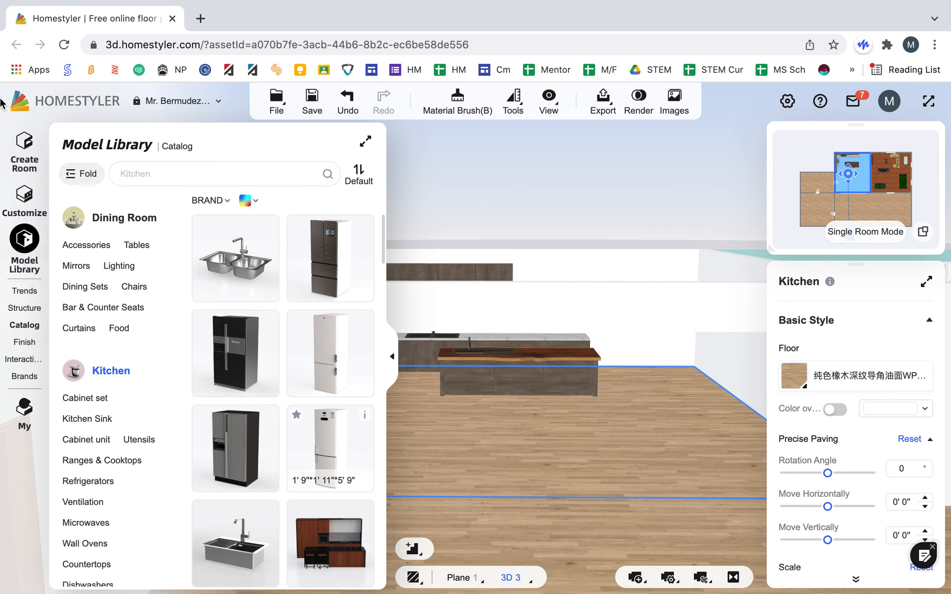
click(23, 246)
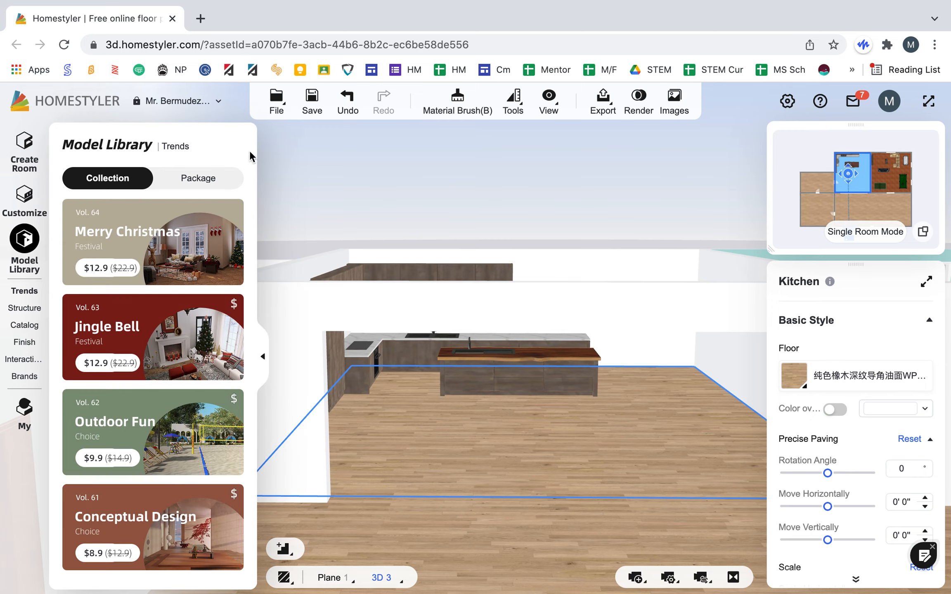
drag(455, 391, 562, 378)
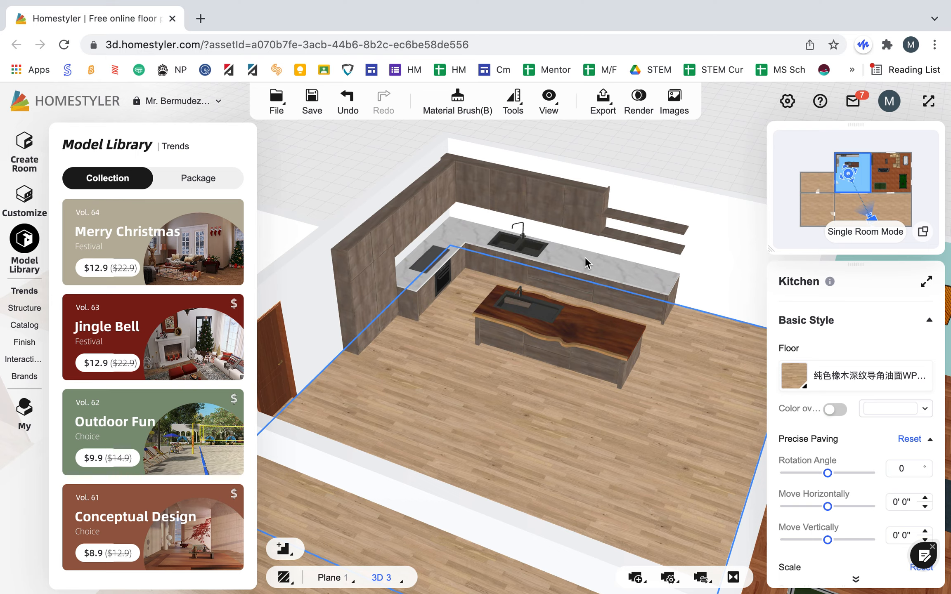